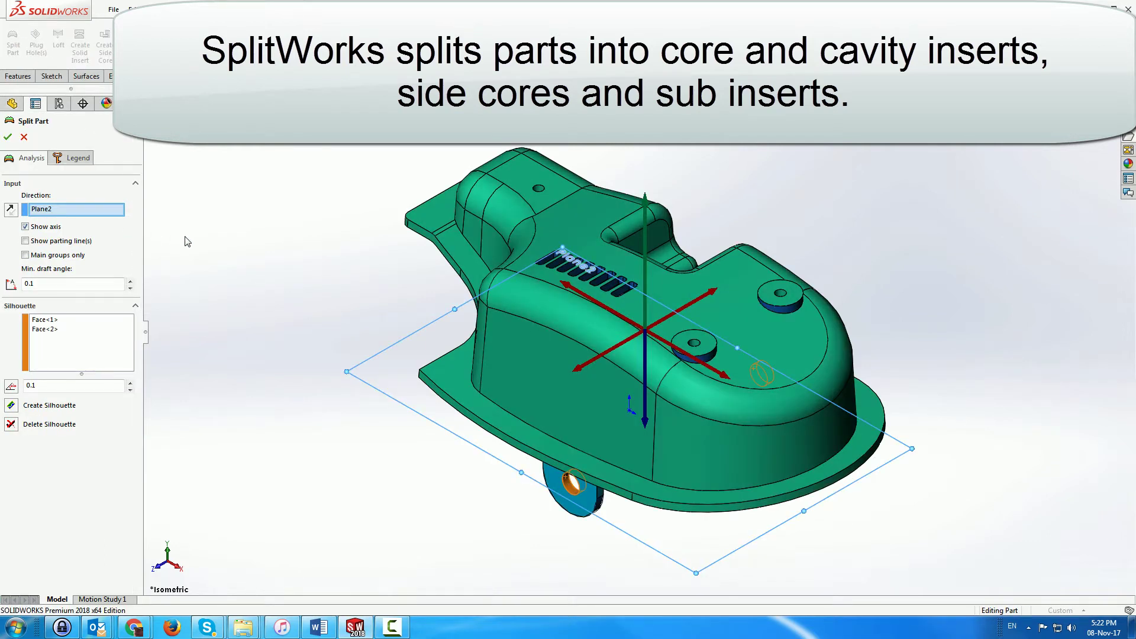
# Show the parting lines, keep only main groups, and preview the legend and exploded cavity/core halves
pyautogui.click(25, 241)
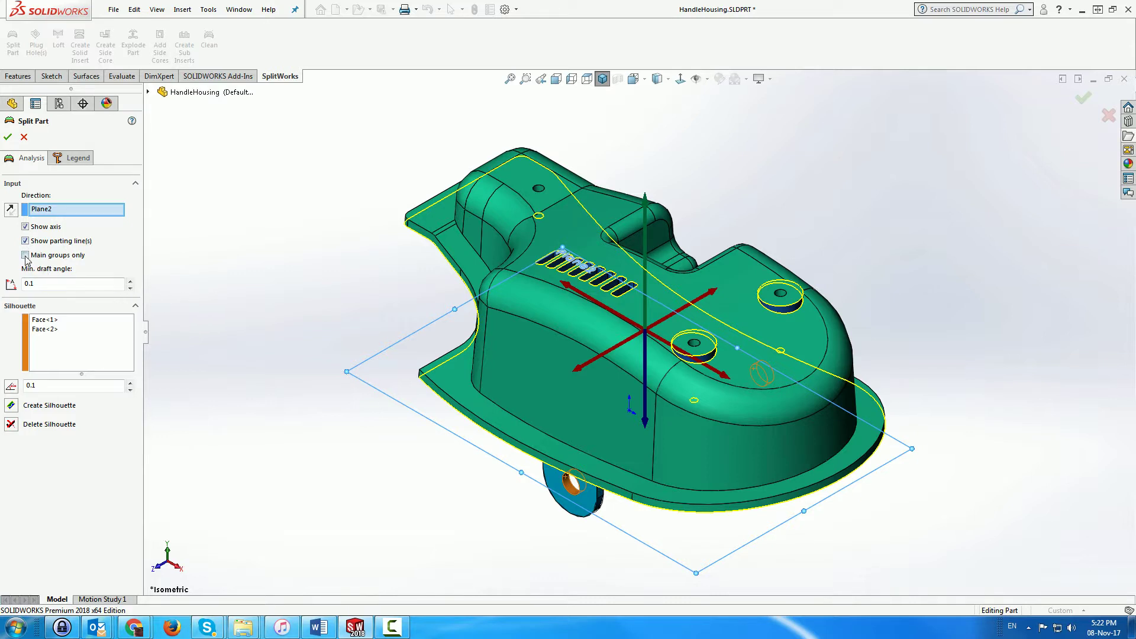
pyautogui.click(25, 255)
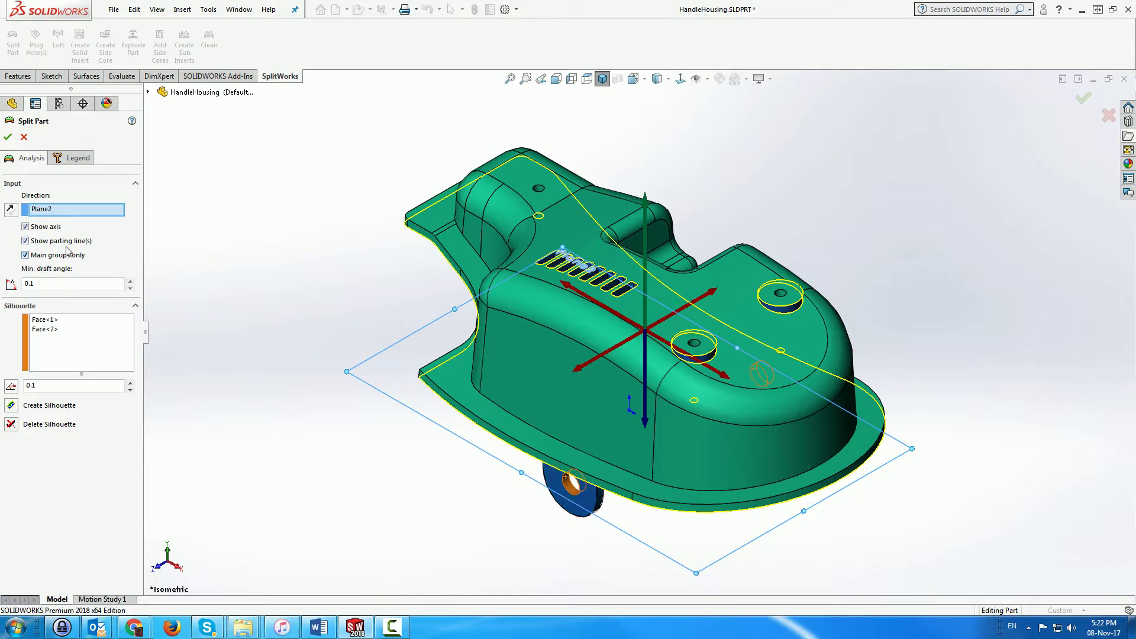
pyautogui.click(84, 165)
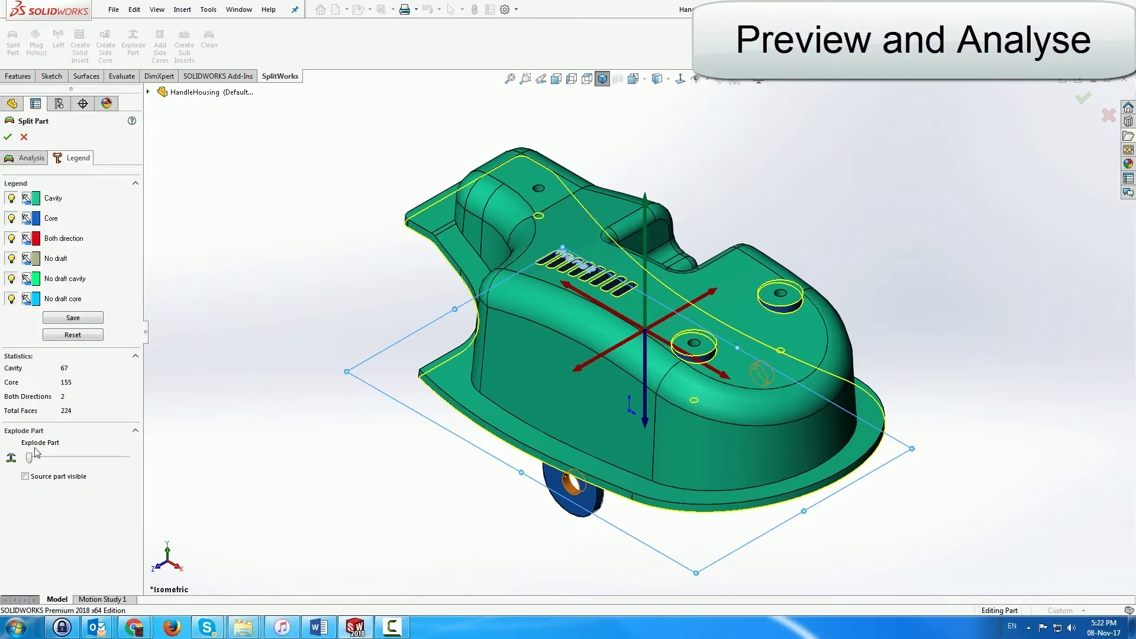
pyautogui.moveTo(30, 462)
pyautogui.mouseDown()
pyautogui.moveTo(83, 462)
pyautogui.moveTo(10, 456)
pyautogui.mouseUp()
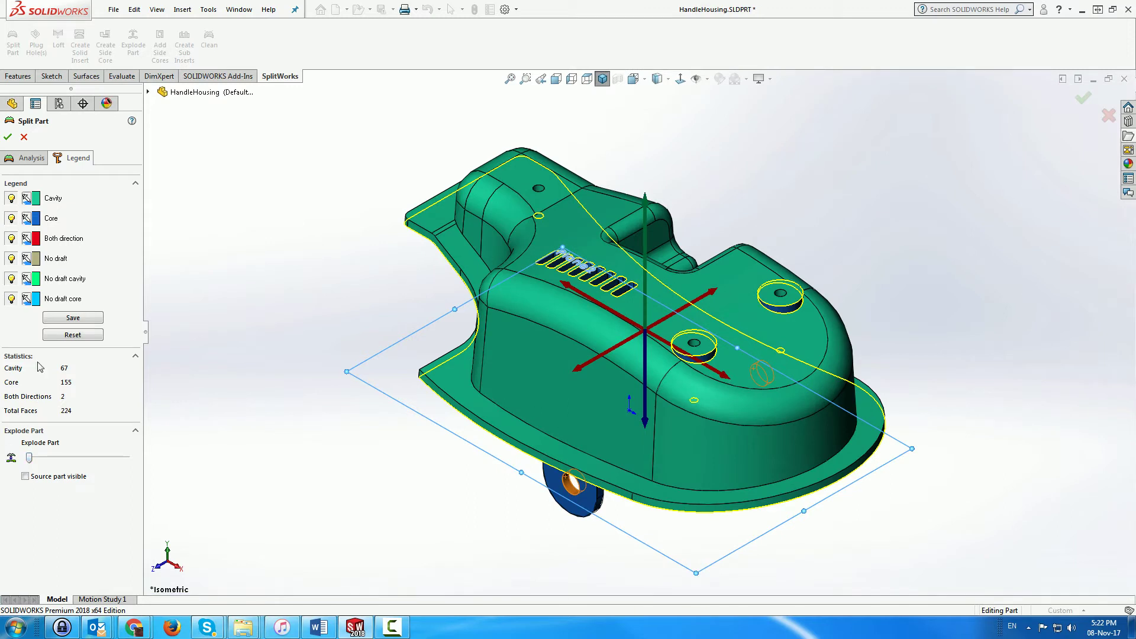
# Back on the Analysis settings, highlight silhouette faces Face<1> and Face<2>
pyautogui.click(33, 159)
pyautogui.click(42, 320)
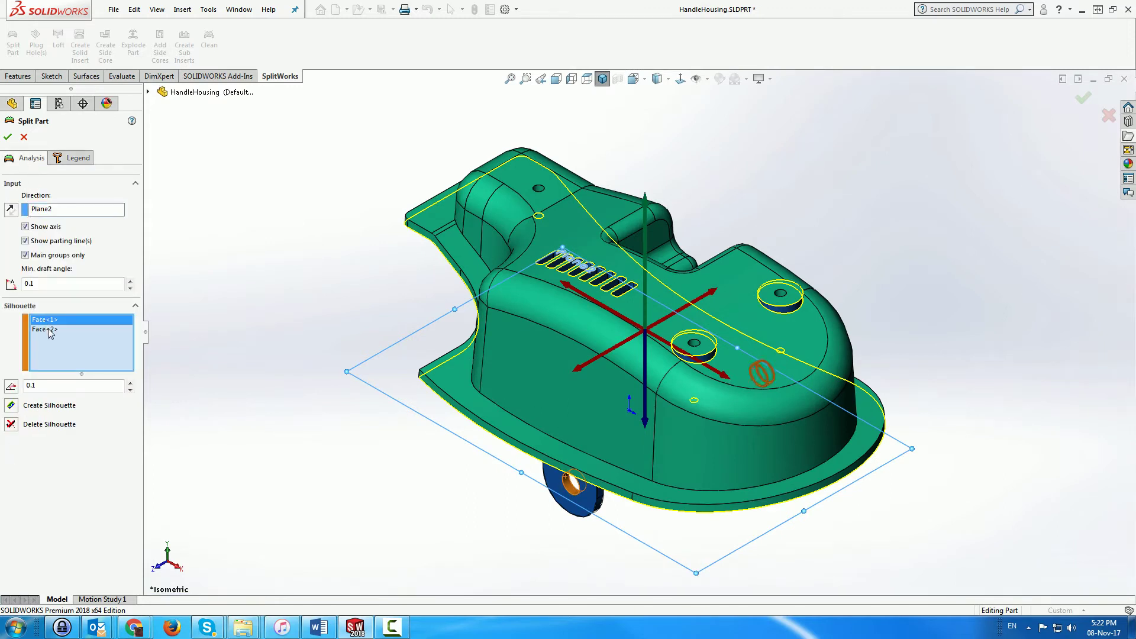
pyautogui.click(47, 329)
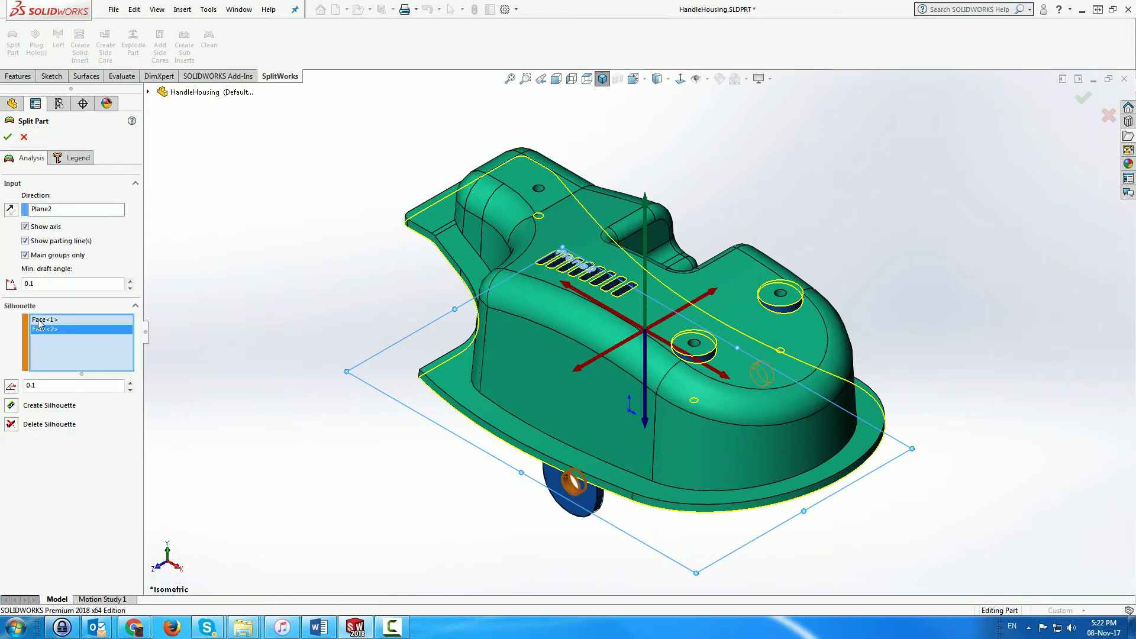
# Apply the split and view the SplitWorks tree in a widened side panel
pyautogui.click(9, 138)
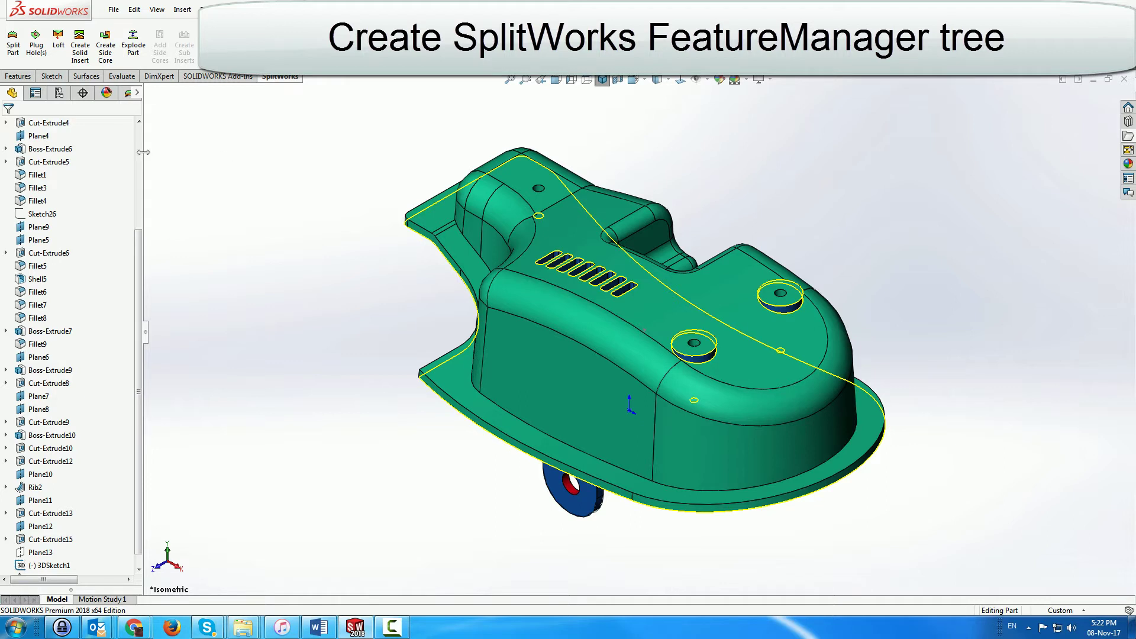
pyautogui.moveTo(143, 152); pyautogui.dragTo(190, 152)
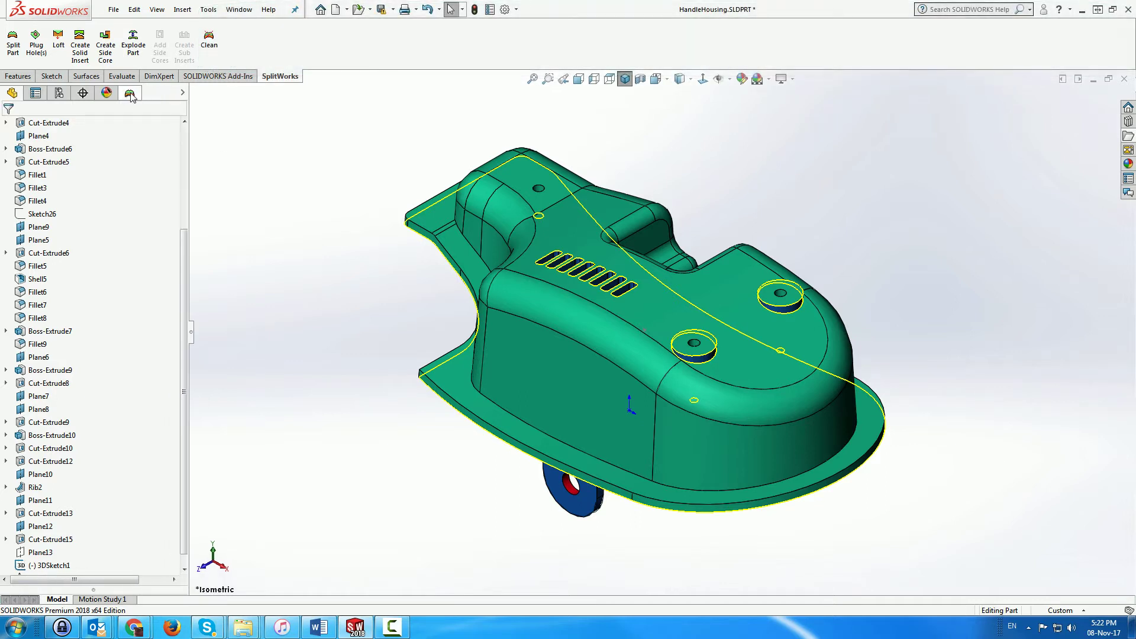
pyautogui.click(130, 93)
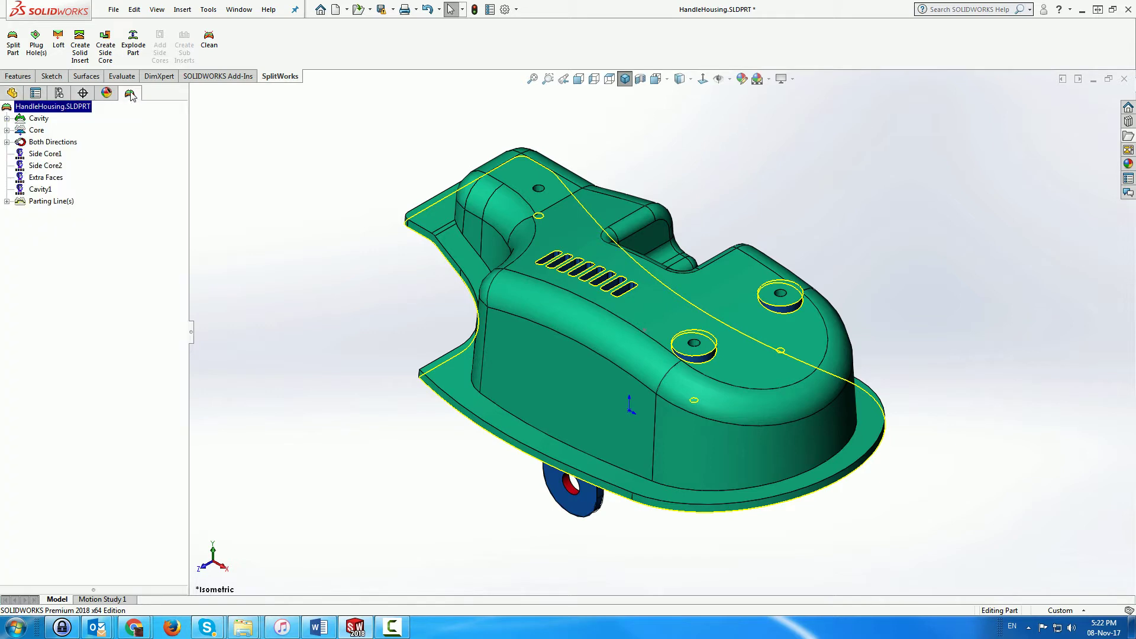
# Check the context options for Both Directions and the HandleHousing part, then return to the feature history
pyautogui.rightClick(54, 146)
pyautogui.press('Escape')
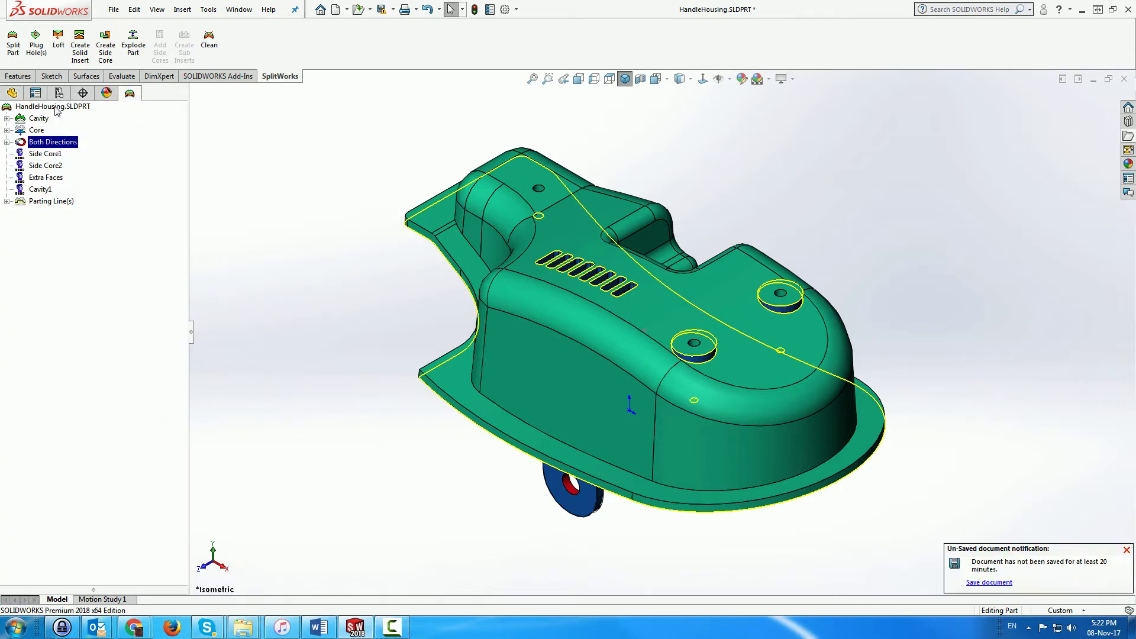
pyautogui.rightClick(55, 107)
pyautogui.press('Escape')
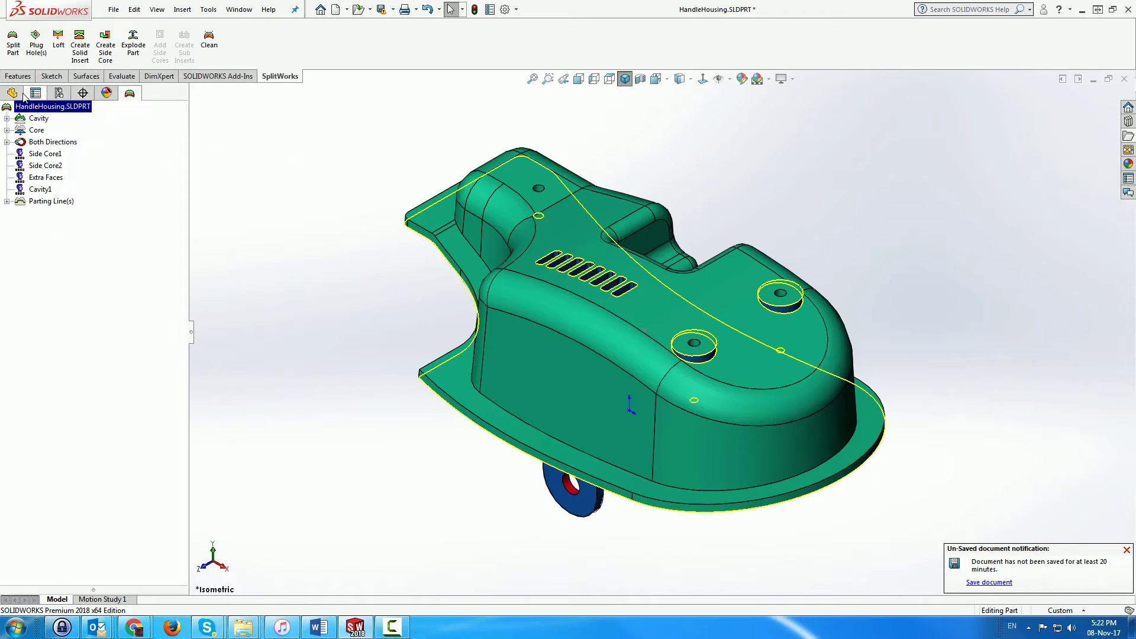
pyautogui.click(13, 94)
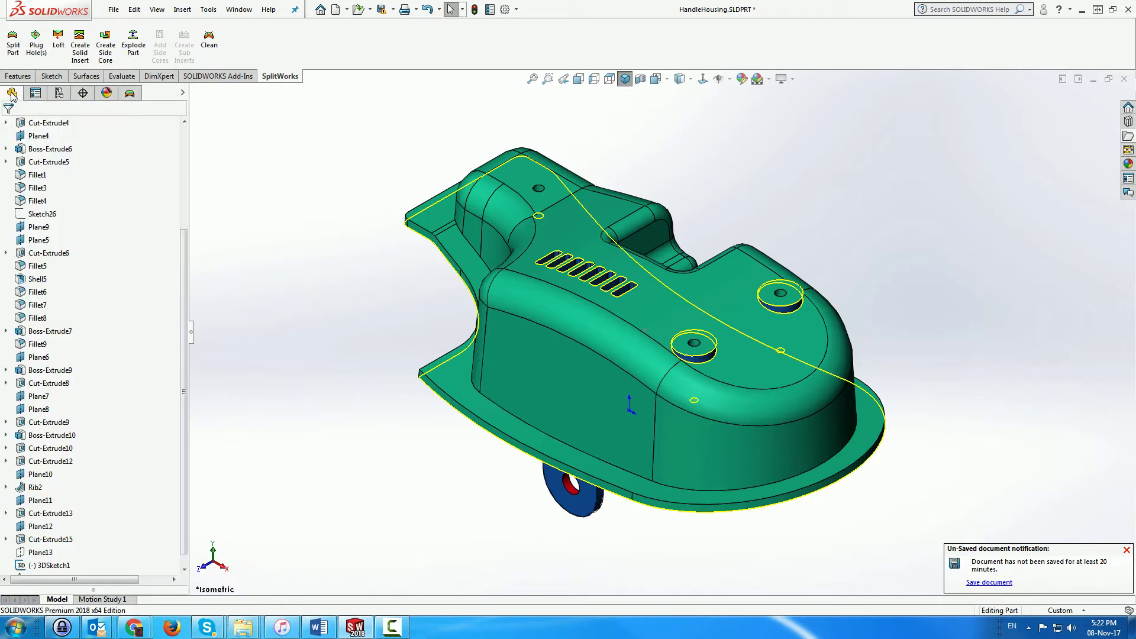
# Edit Boss-Extrude10 to add a 3.00deg outward draft and rebuild the part
pyautogui.scroll(-5, 669, 364)
pyautogui.click(656, 357)
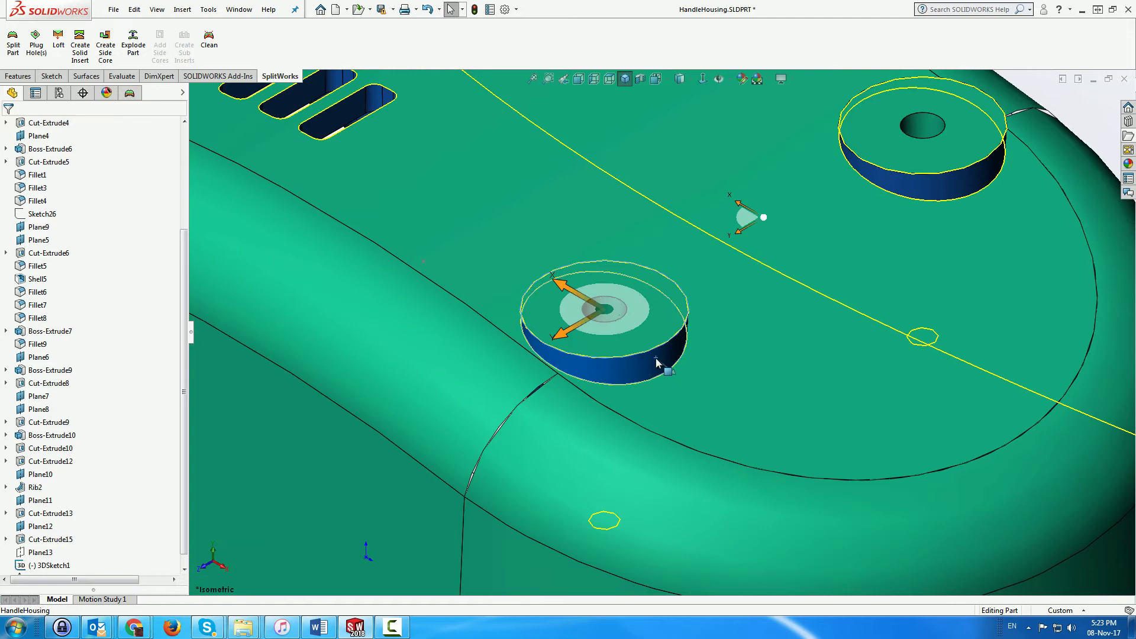
pyautogui.doubleClick(655, 358)
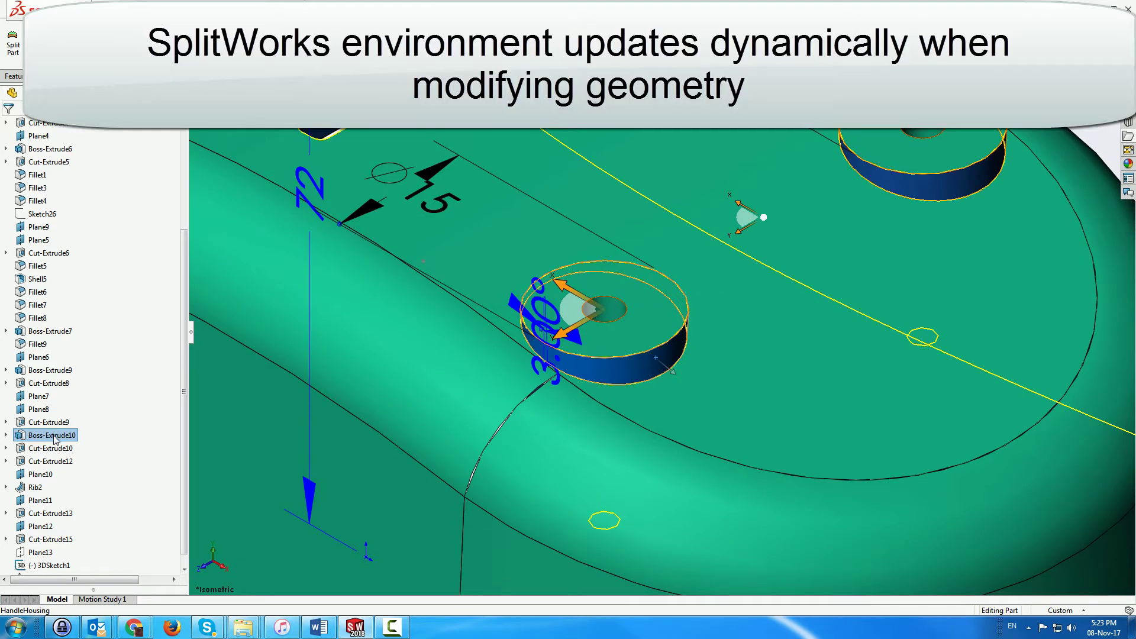
pyautogui.rightClick(54, 437)
pyautogui.click(64, 355)
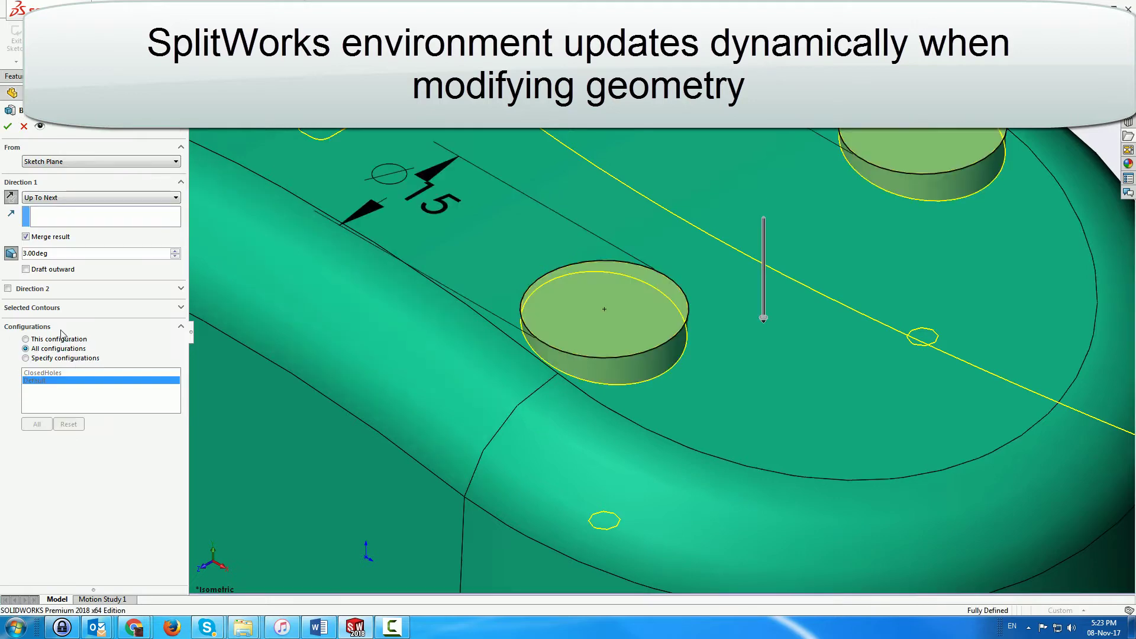
pyautogui.click(26, 269)
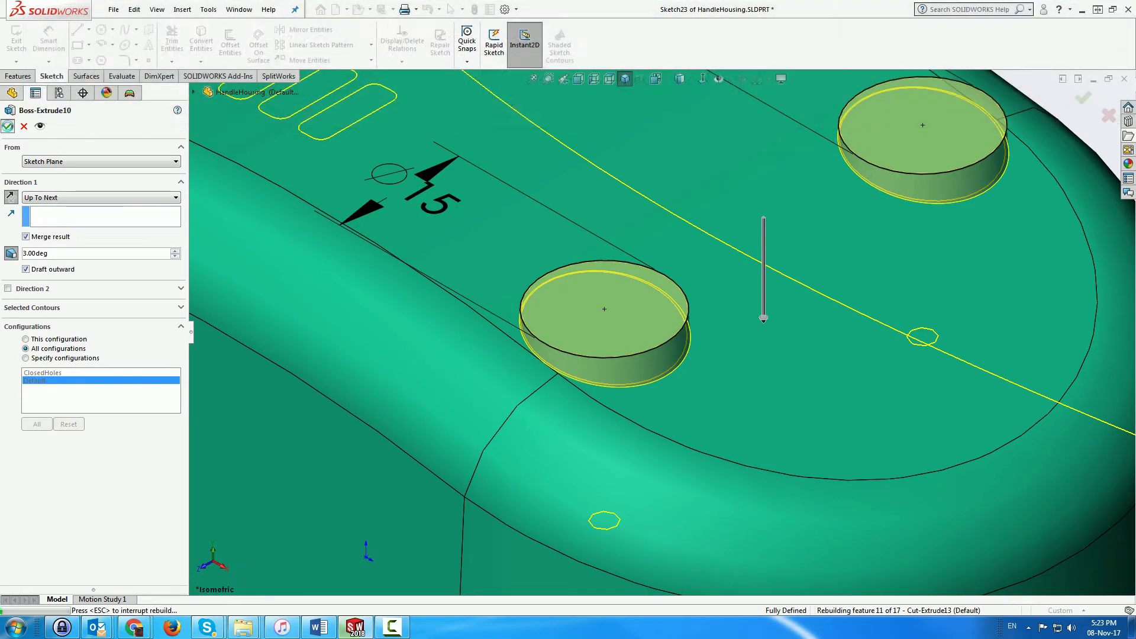
pyautogui.click(8, 126)
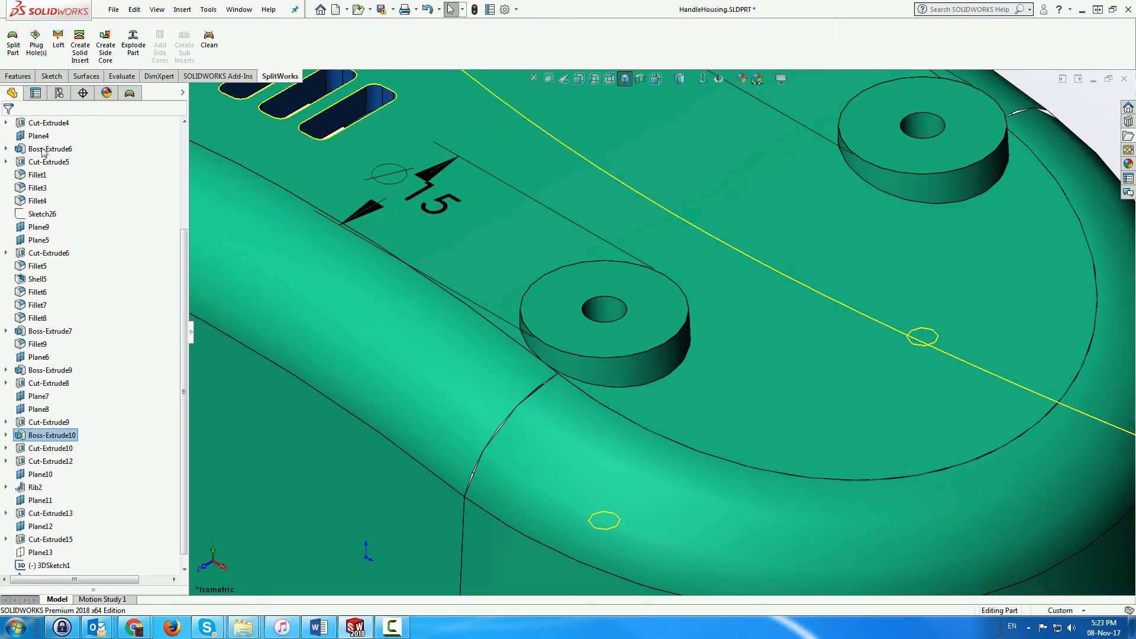
# Move Face<475> from the Both Directions group into Side Core2
pyautogui.press('f')
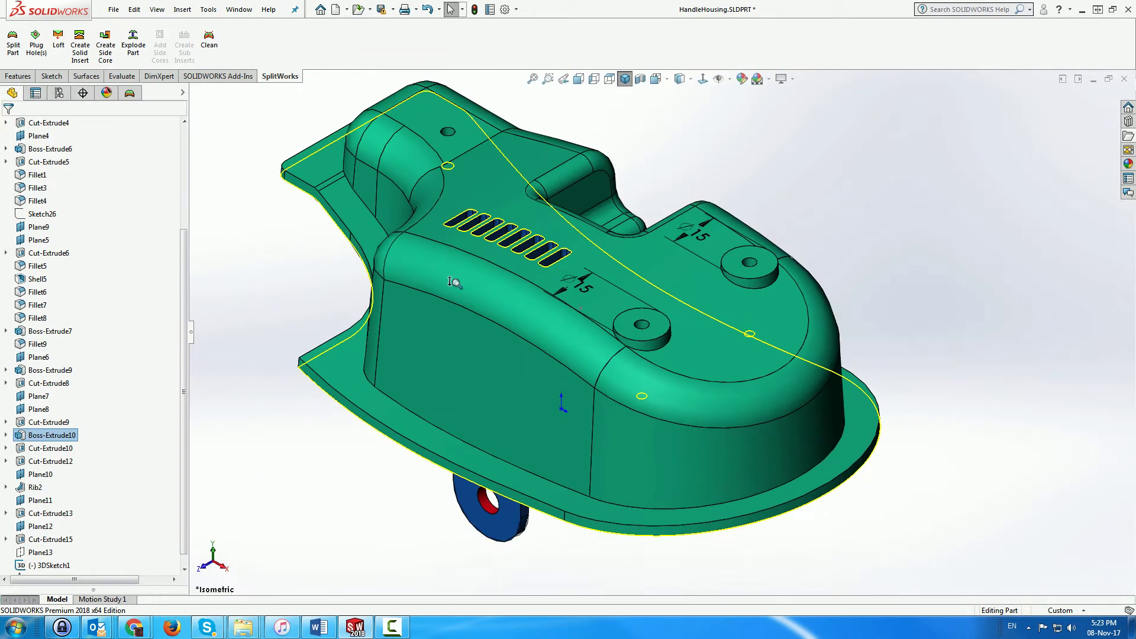
pyautogui.click(130, 95)
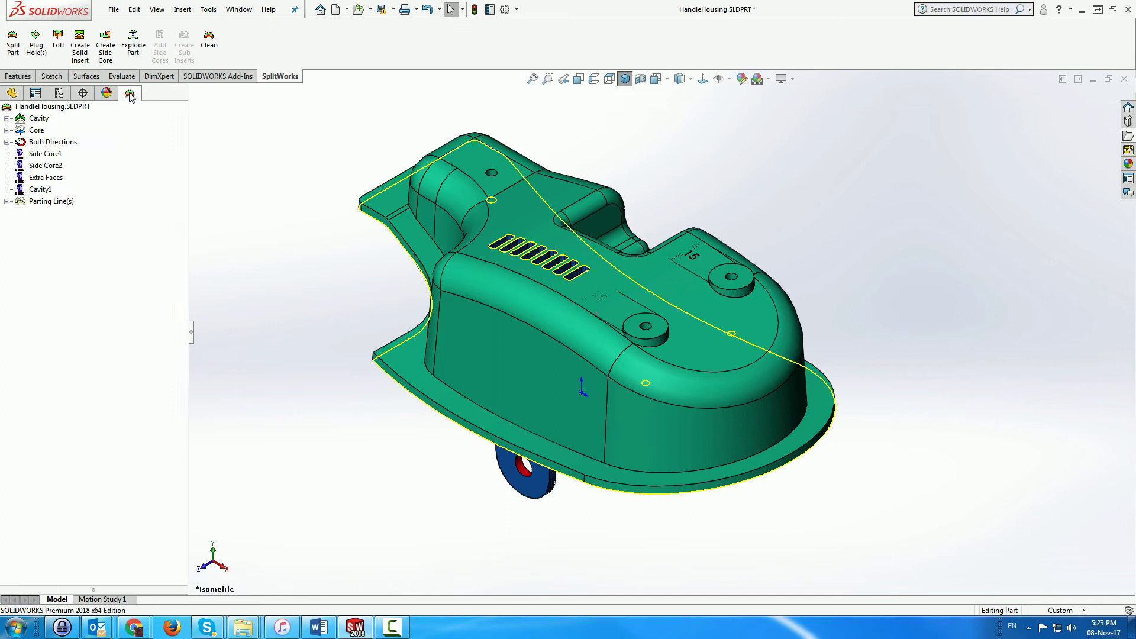
pyautogui.click(7, 142)
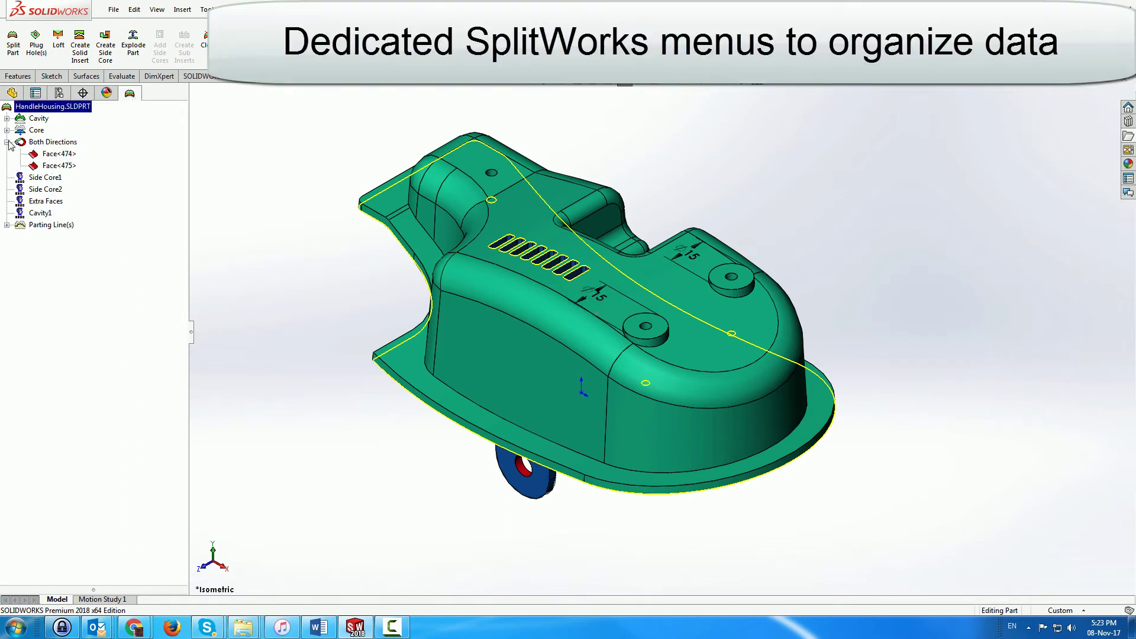
pyautogui.click(522, 466)
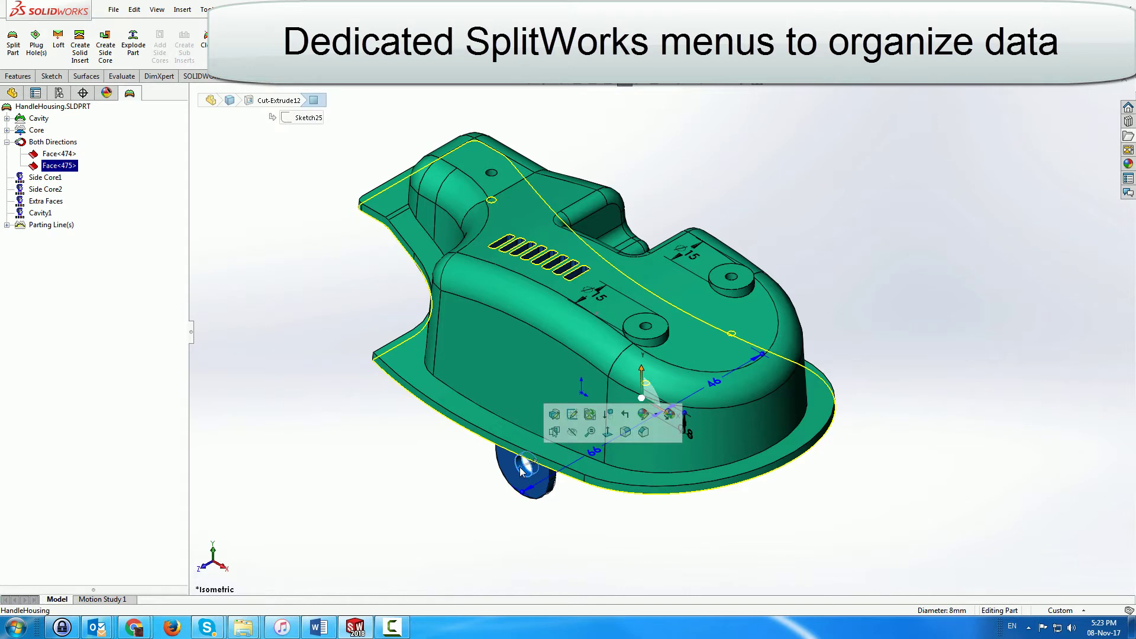
pyautogui.rightClick(58, 167)
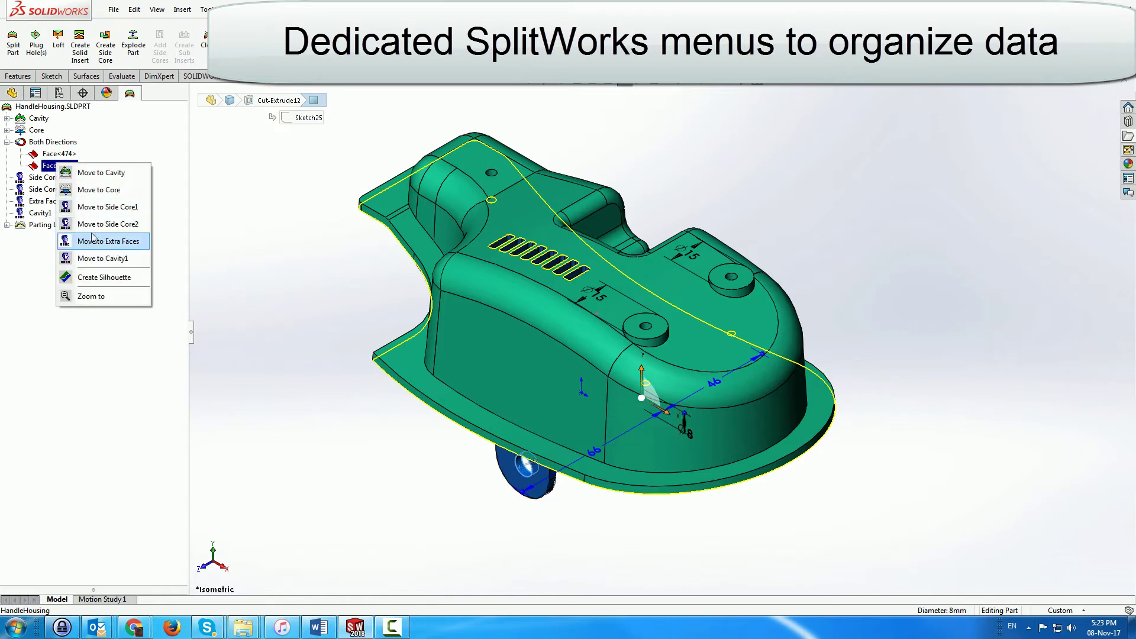
pyautogui.click(95, 224)
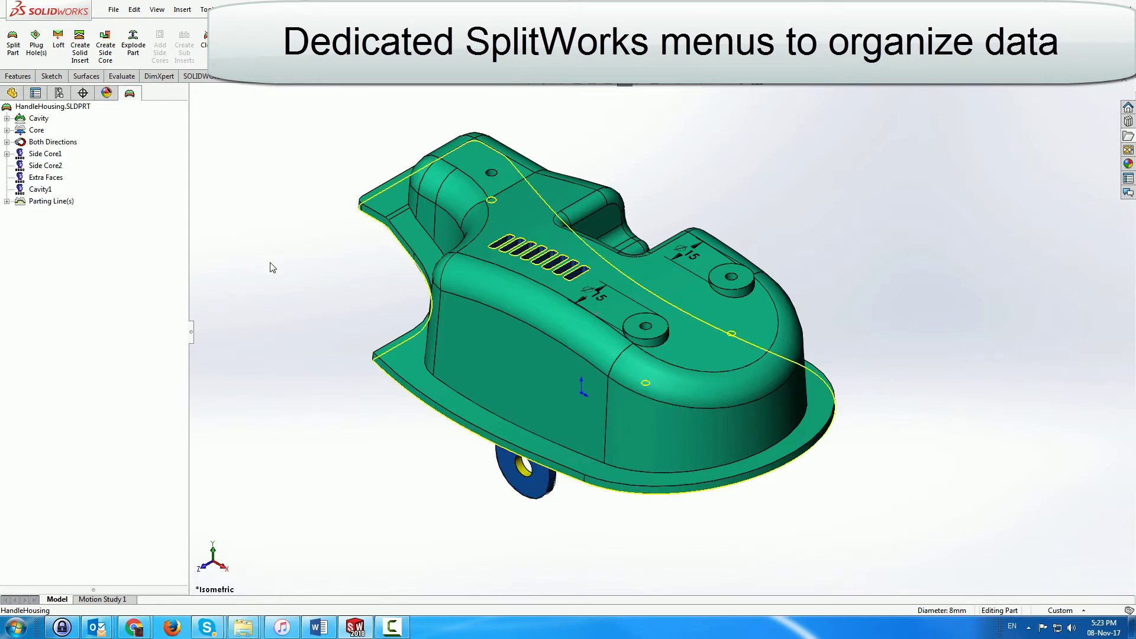
pyautogui.moveTo(358, 290); pyautogui.dragTo(337, 358, button='middle')
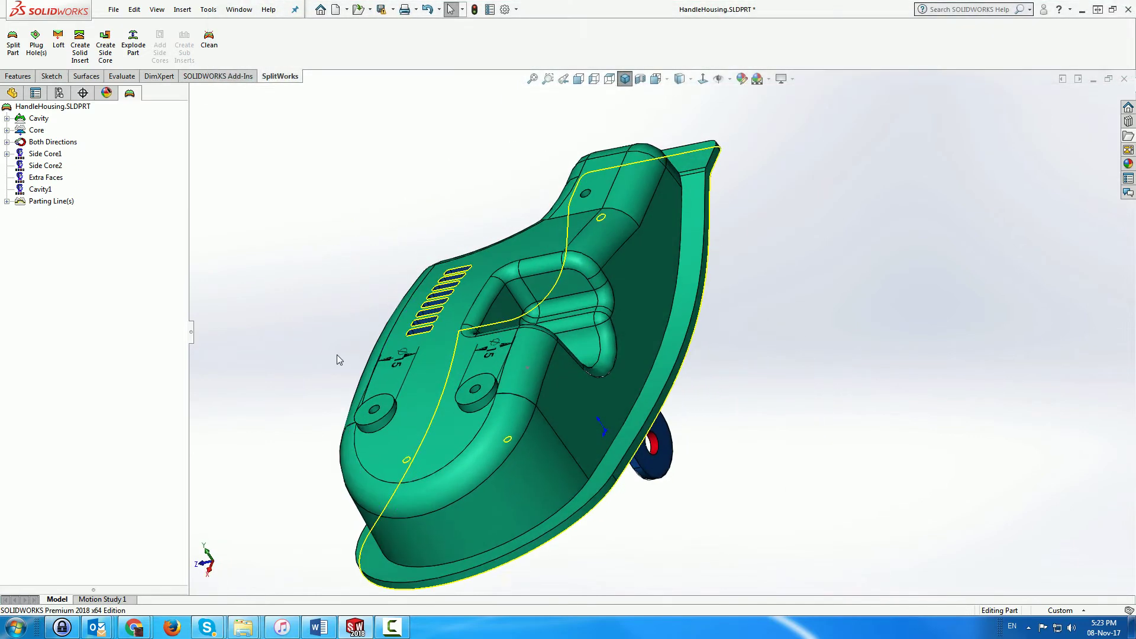
# Assign the round hole face on the housing's side to Side Core1, then view isometric
pyautogui.click(655, 448)
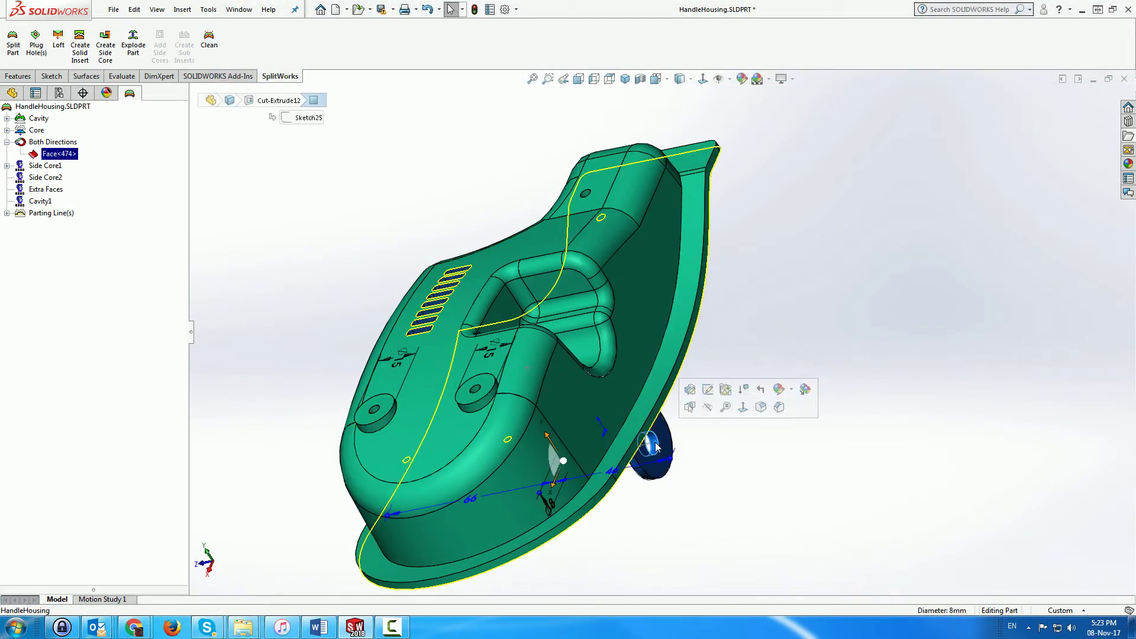
pyautogui.rightClick(65, 157)
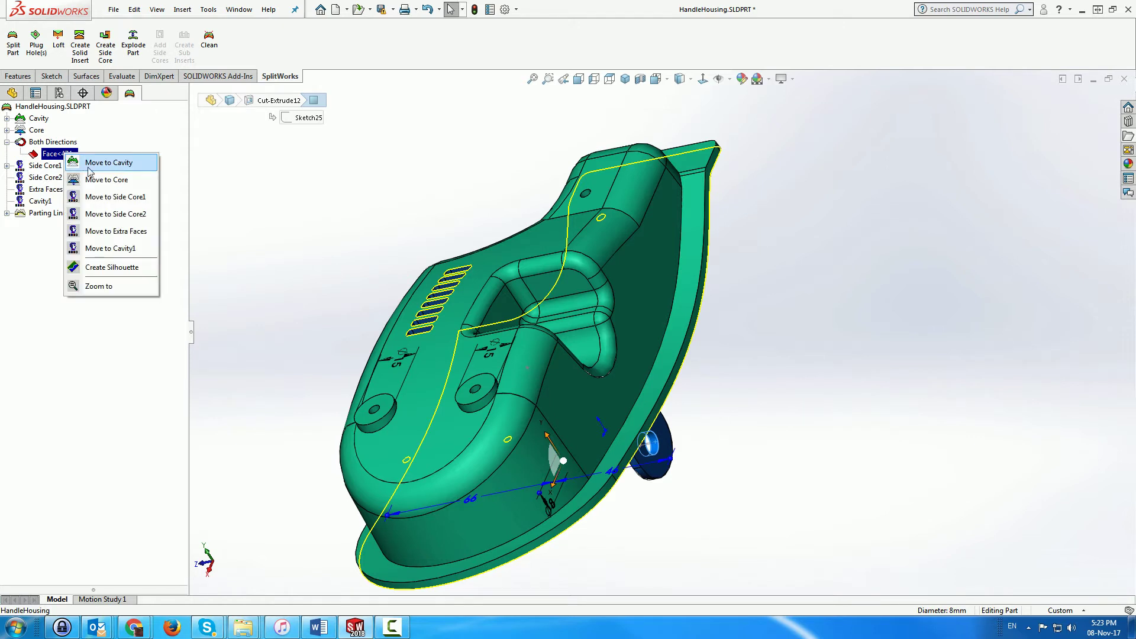
pyautogui.click(105, 200)
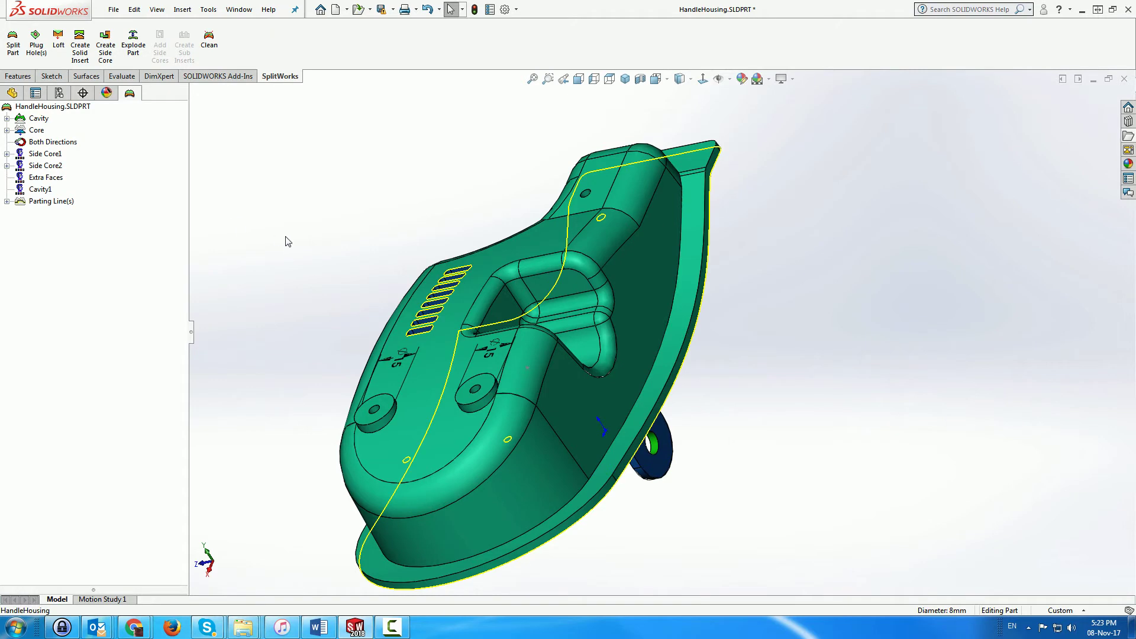
pyautogui.moveTo(289, 242); pyautogui.dragTo(390, 148, button='middle')
pyautogui.click(625, 79)
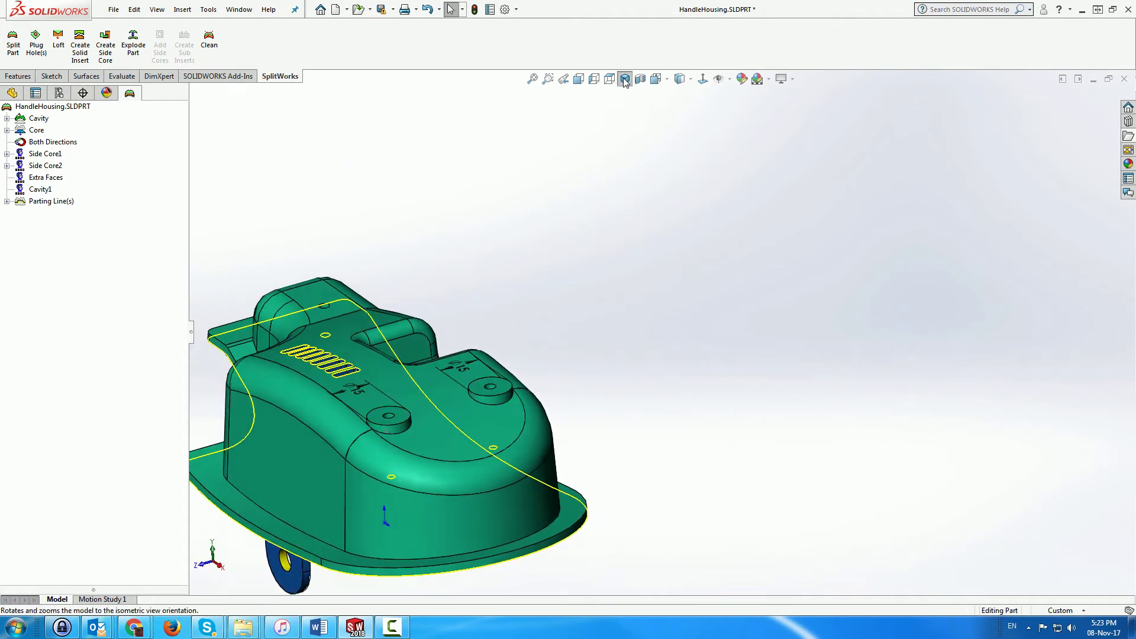
pyautogui.scroll(-3, 701, 331)
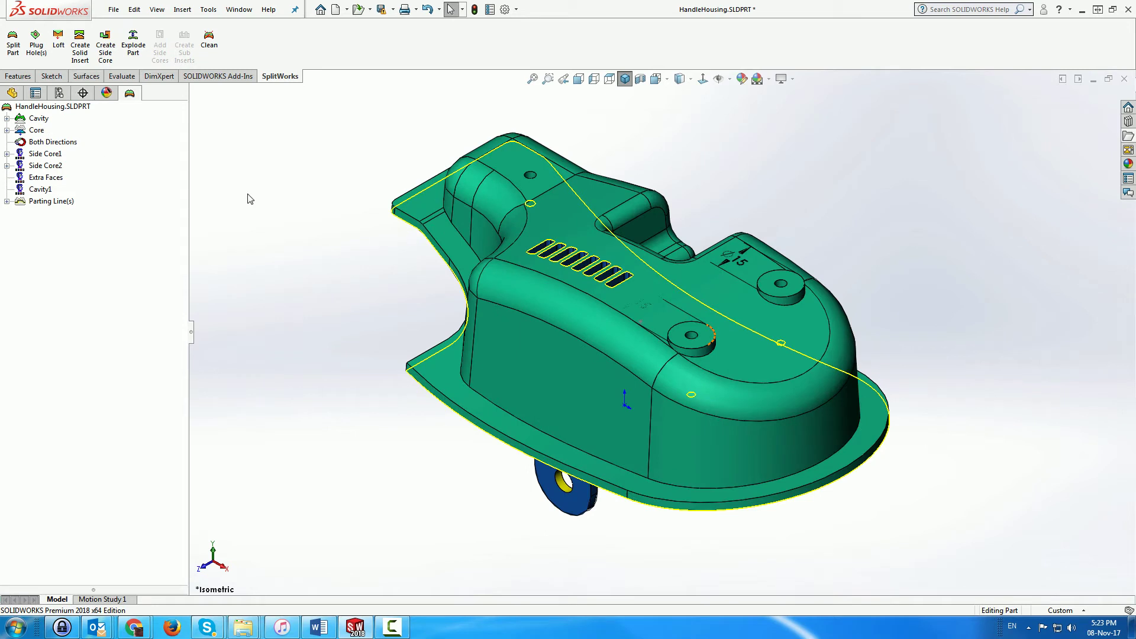
# Create Cavity-Surface1 from the Cavity faces and plug all its boundary-loop holes
pyautogui.rightClick(39, 118)
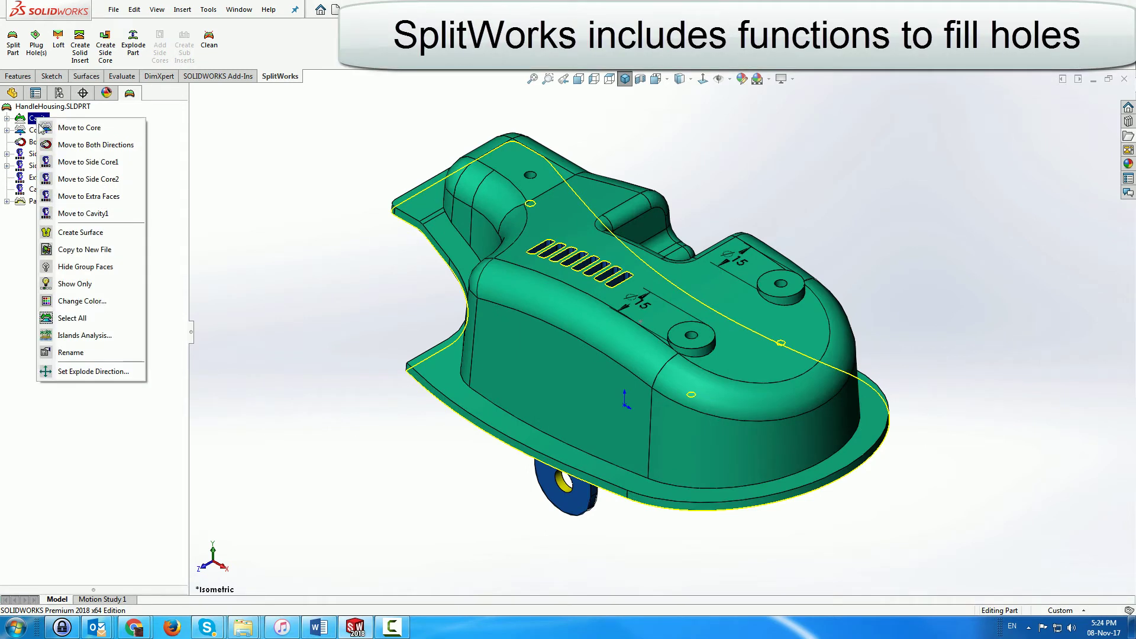
pyautogui.click(136, 231)
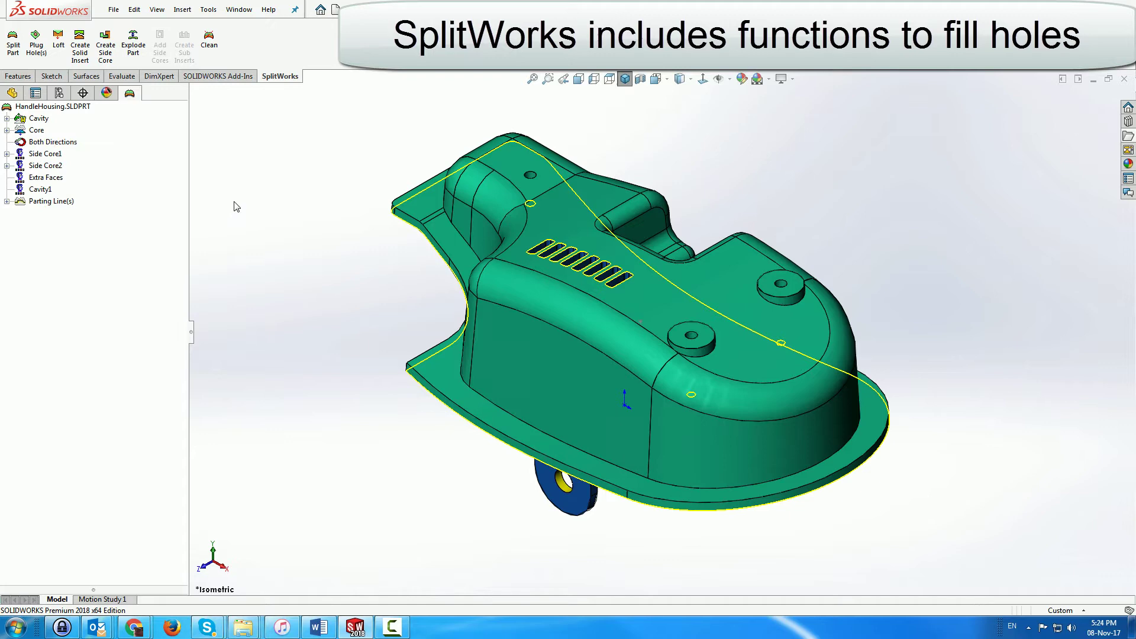
pyautogui.click(36, 43)
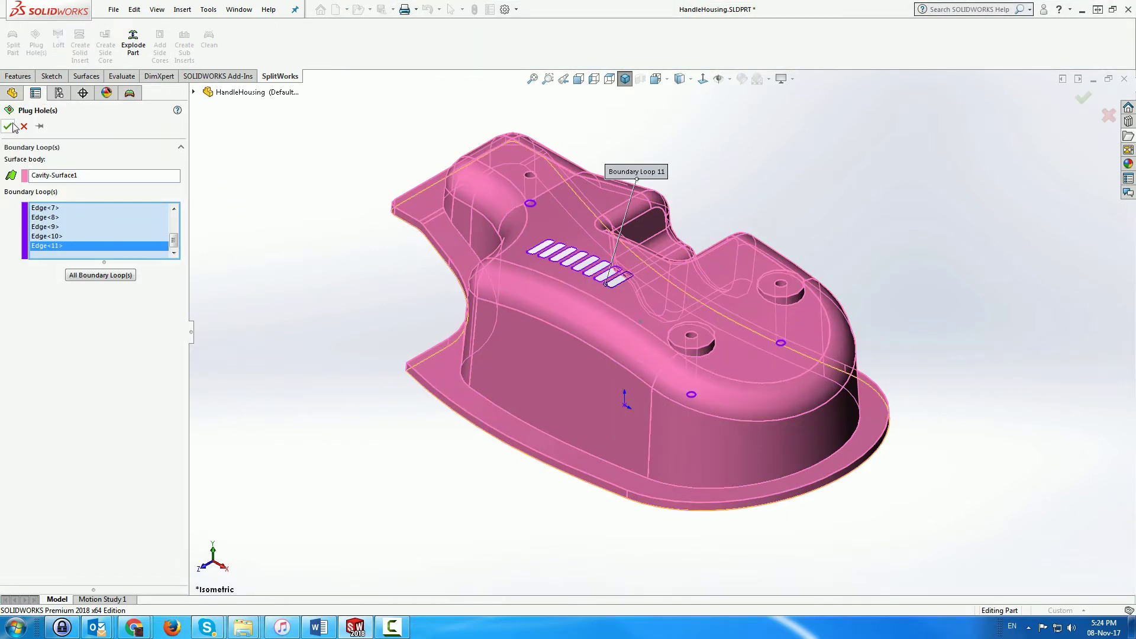
pyautogui.press('Return')
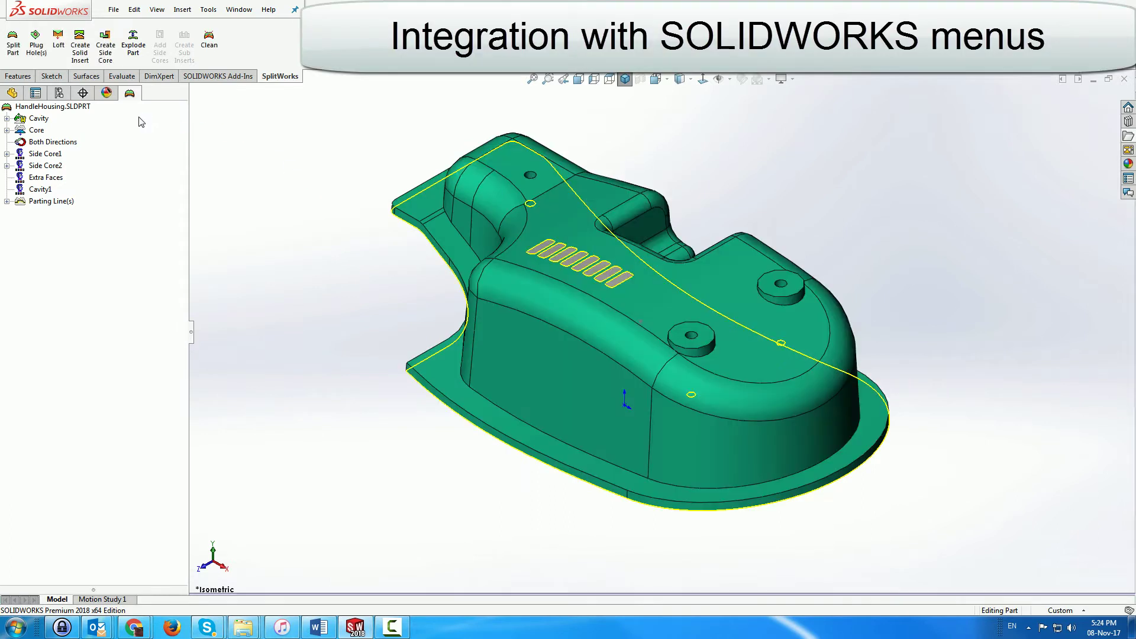
# Radiate a 50 mm surface along Plane2 from the three flange edges
pyautogui.click(87, 76)
pyautogui.click(238, 40)
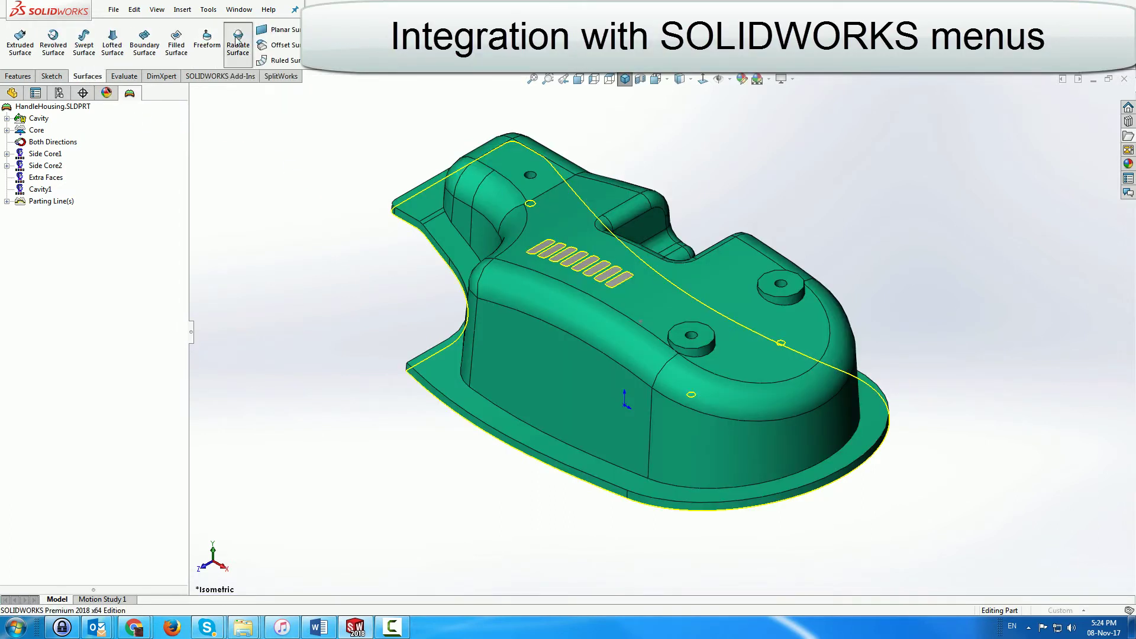
pyautogui.click(194, 93)
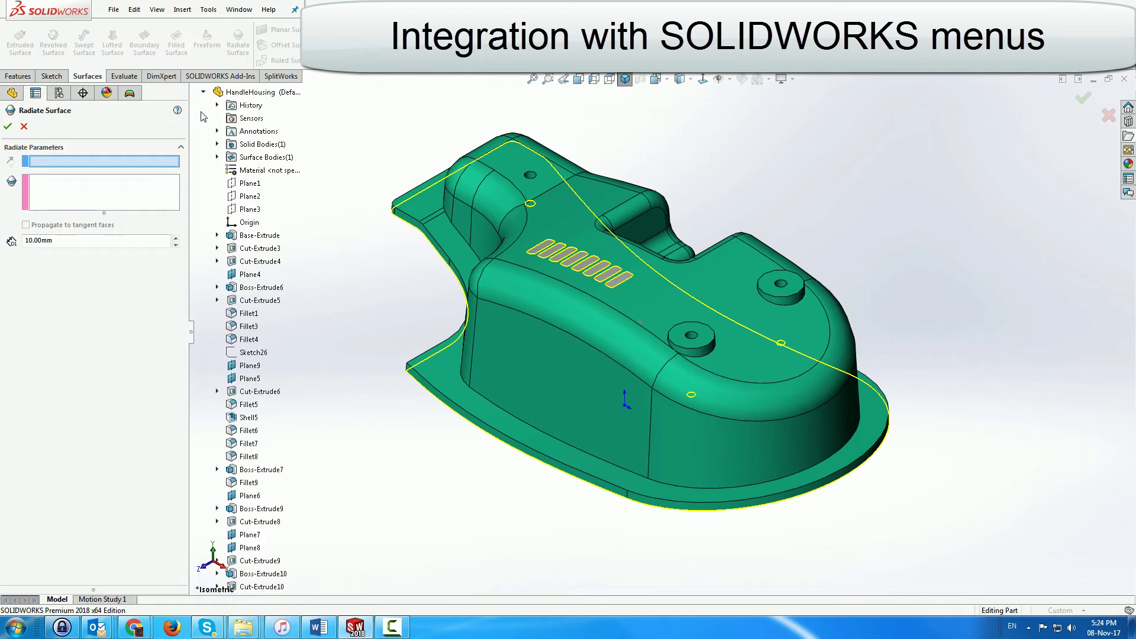
pyautogui.click(250, 196)
pyautogui.click(438, 398)
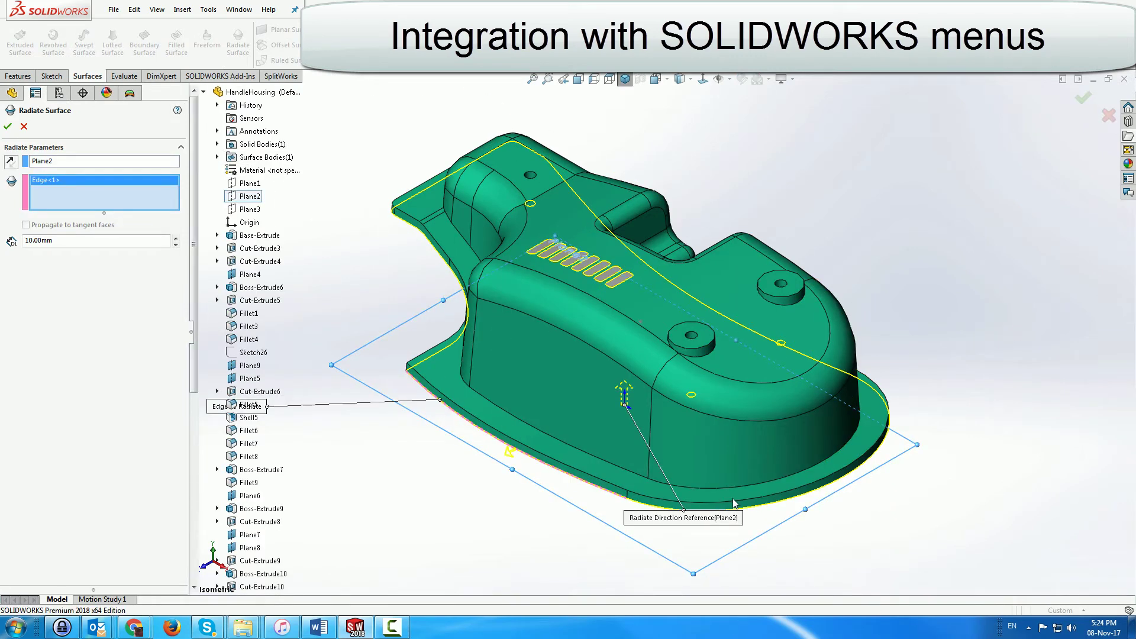
pyautogui.click(759, 510)
pyautogui.moveTo(759, 510); pyautogui.dragTo(1013, 312, button='middle')
pyautogui.click(1012, 311)
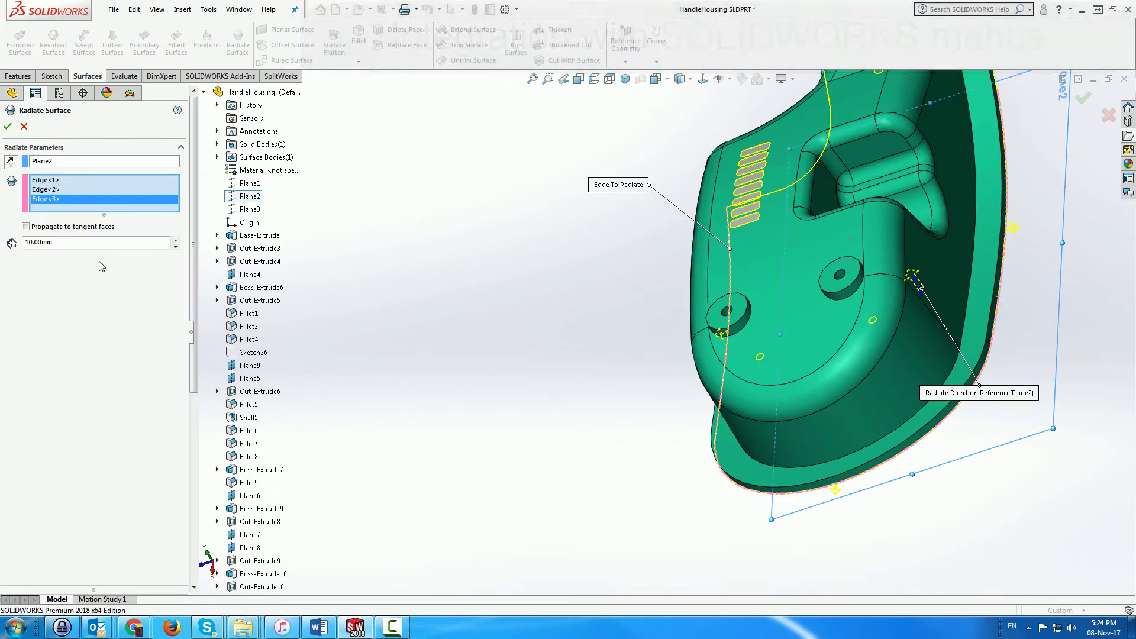
pyautogui.click(177, 241)
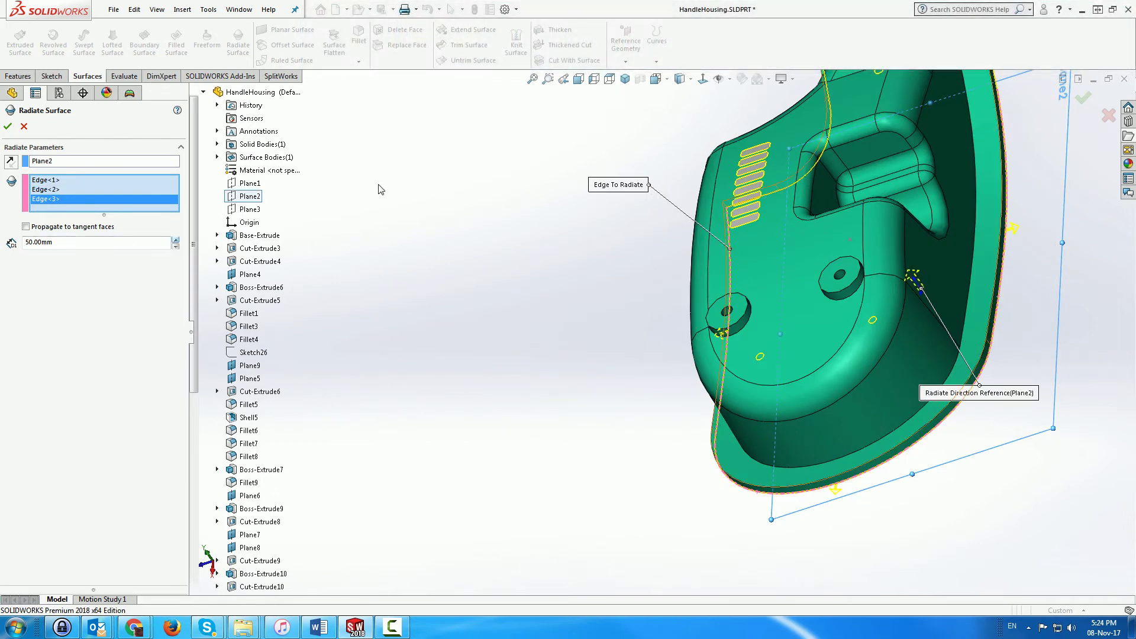
pyautogui.click(625, 79)
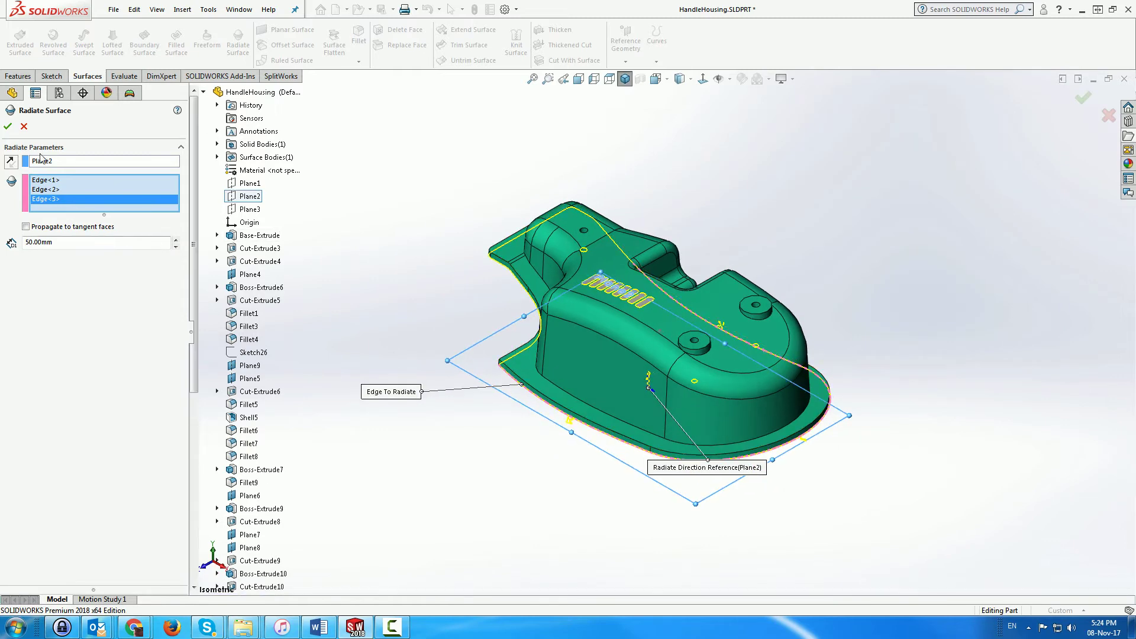
pyautogui.click(8, 127)
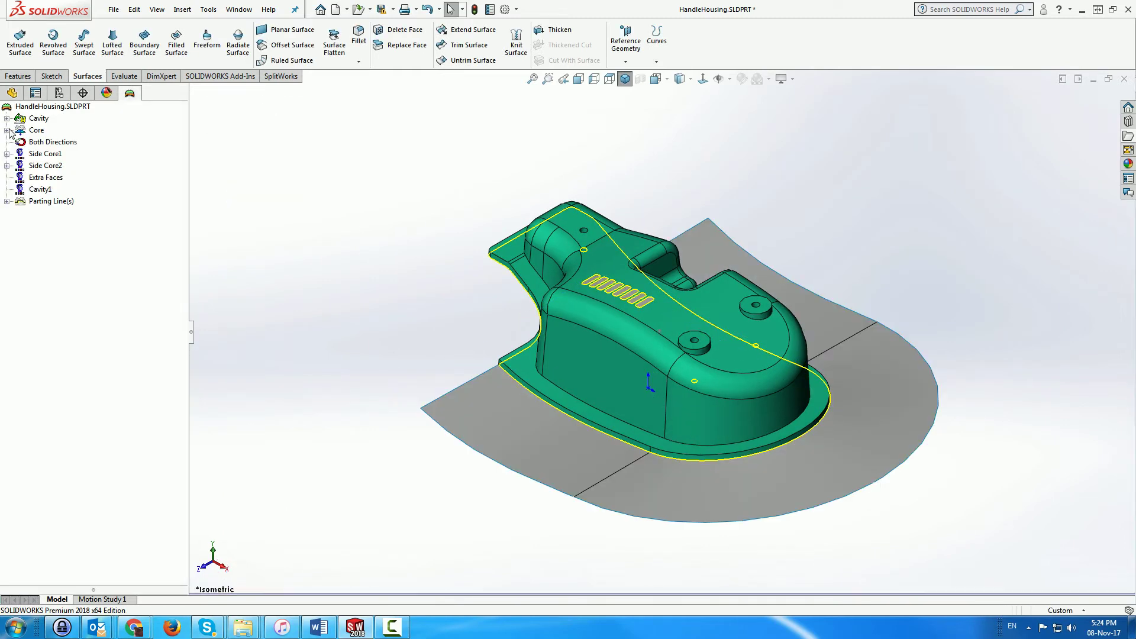
# Knit Surface-Radiate1 together with the cavity surface
pyautogui.click(513, 40)
pyautogui.click(497, 410)
pyautogui.click(524, 341)
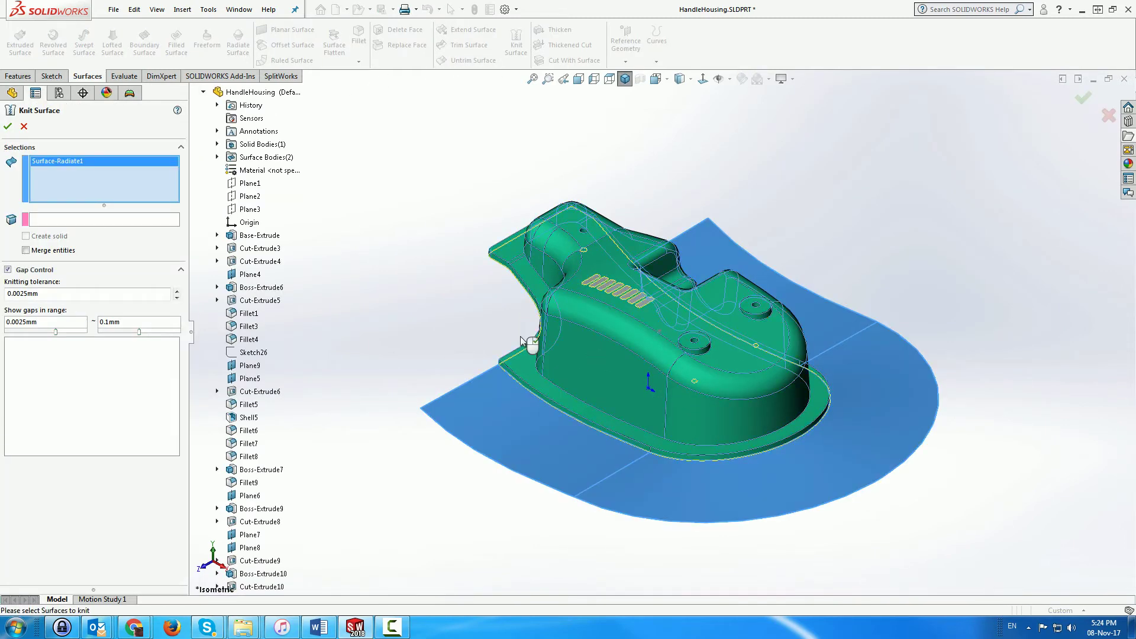
pyautogui.click(8, 127)
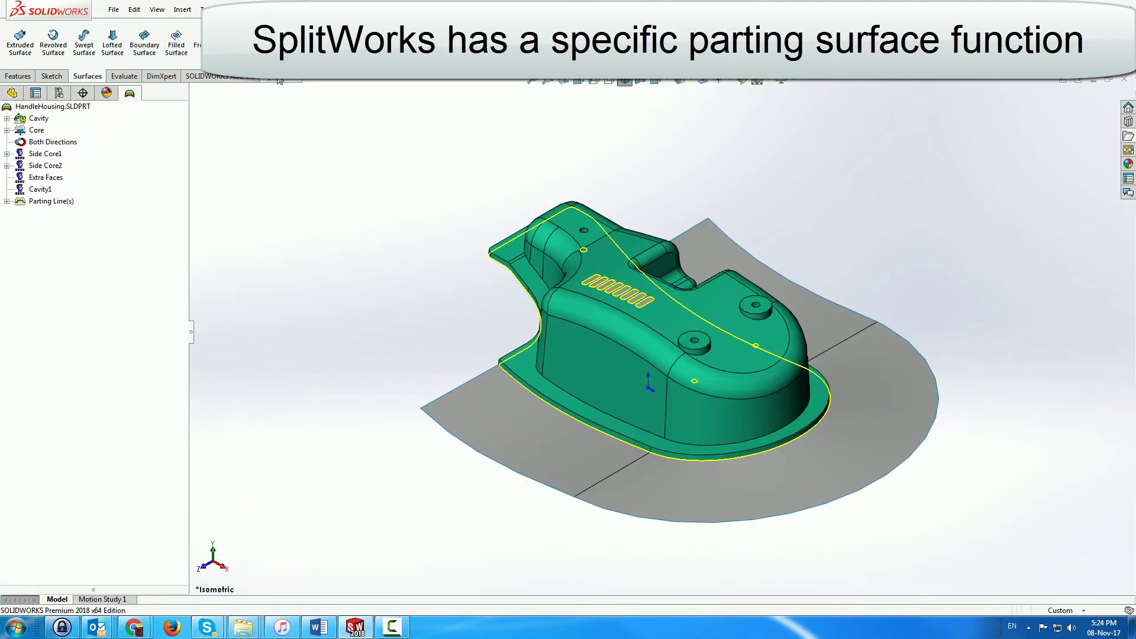
# Loft a parting surface between the flange edge and the side-wall edge using a reference edge
pyautogui.click(279, 78)
pyautogui.click(58, 44)
pyautogui.scroll(-5, 495, 287)
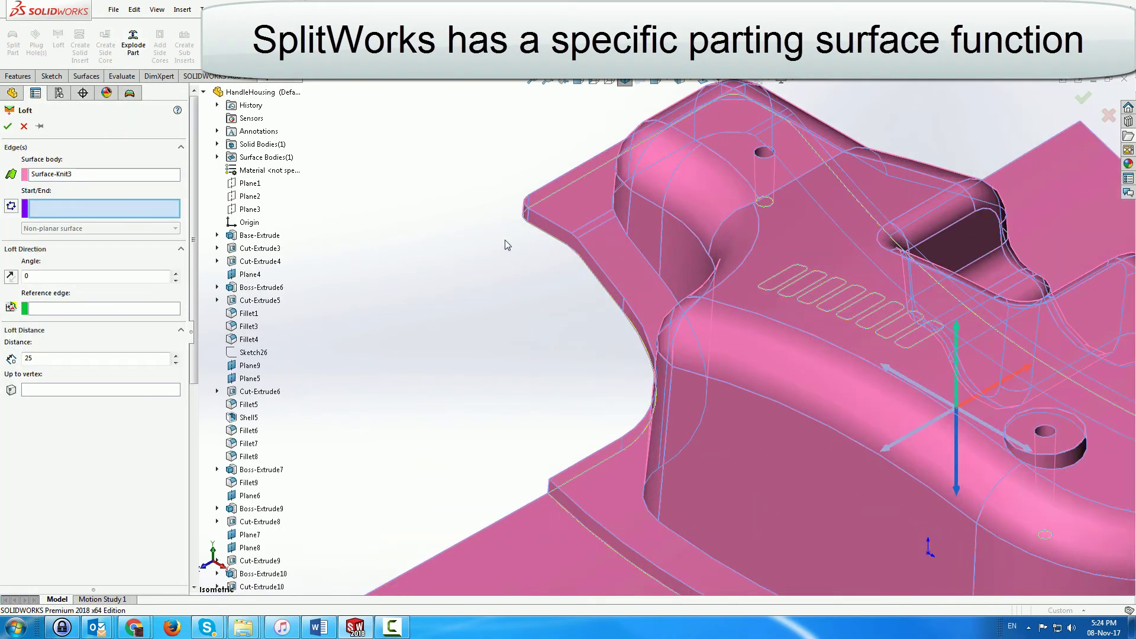
pyautogui.click(525, 218)
pyautogui.moveTo(524, 219); pyautogui.dragTo(609, 502, button='middle')
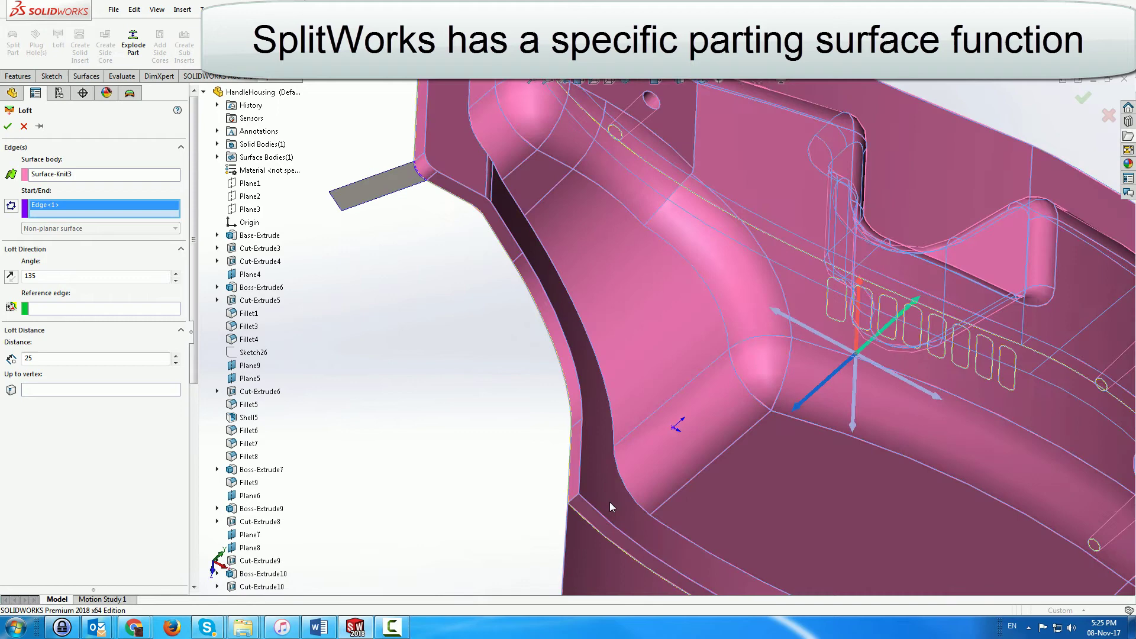
pyautogui.click(609, 501)
pyautogui.click(97, 308)
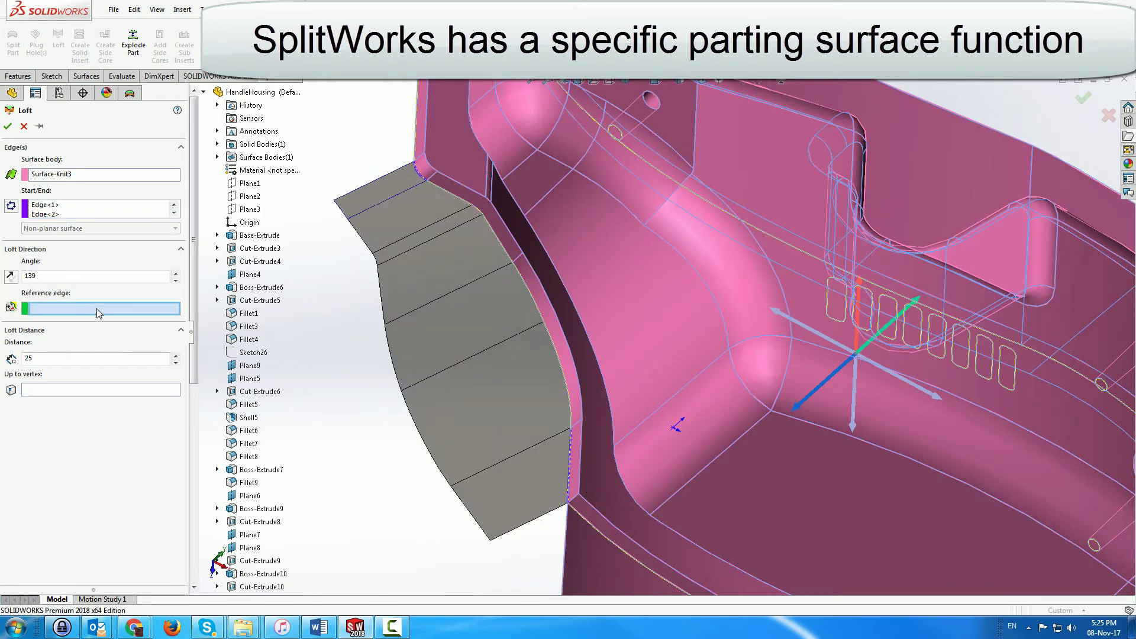
pyautogui.click(566, 555)
pyautogui.click(8, 126)
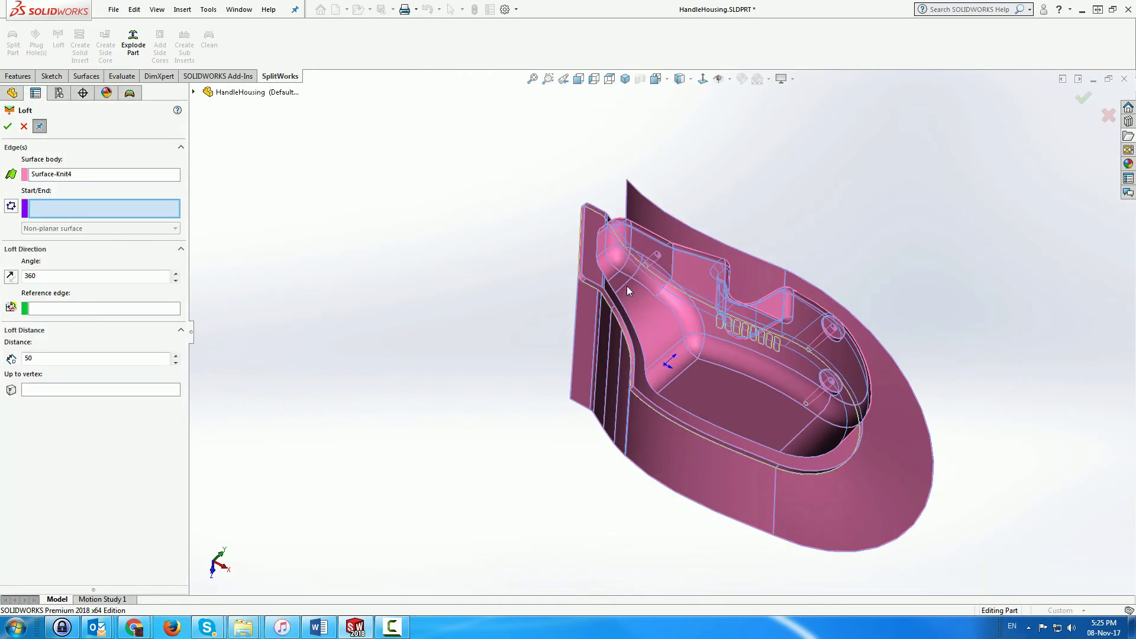
# Loft the remaining parting-surface gaps and build the cavity and core insert blocks
pyautogui.moveTo(626, 286); pyautogui.dragTo(645, 305, button='middle')
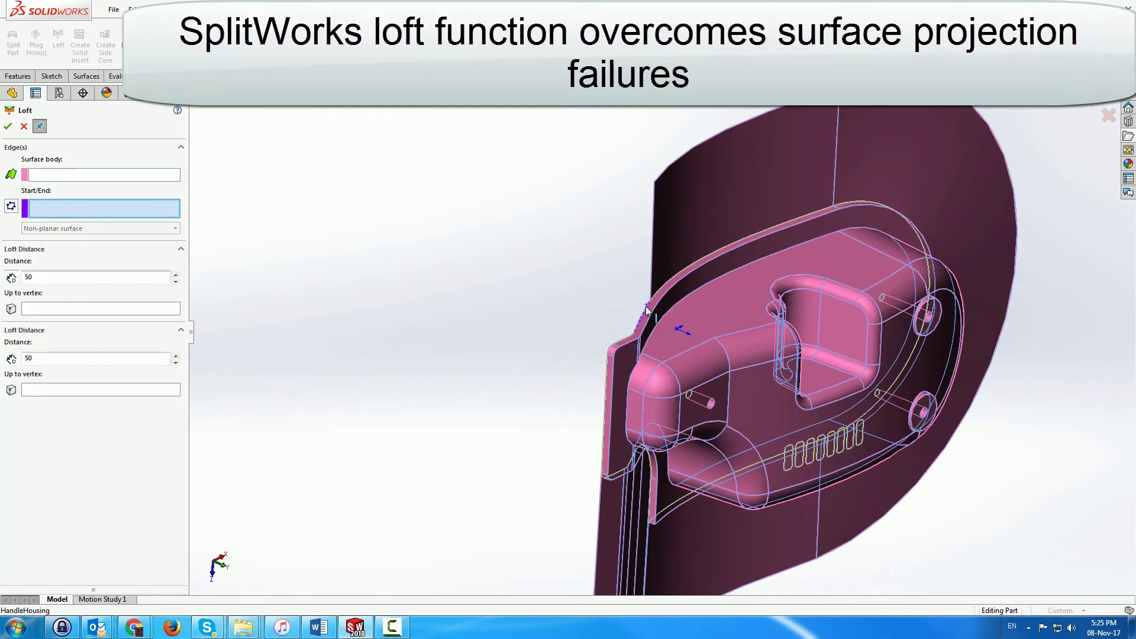
pyautogui.click(647, 306)
pyautogui.click(611, 350)
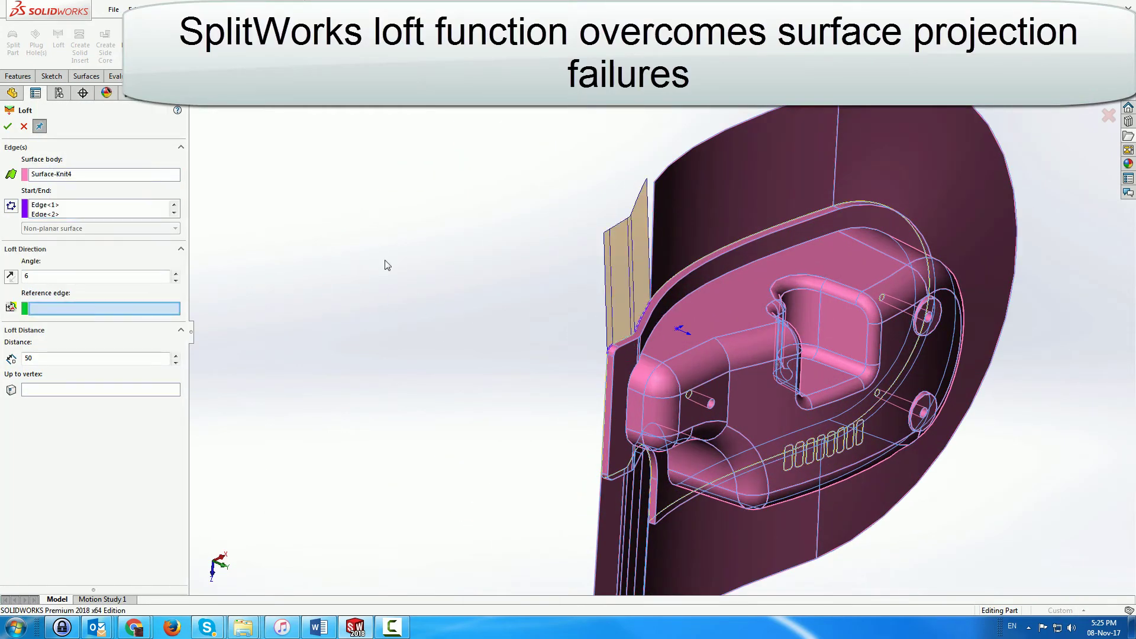
pyautogui.click(654, 219)
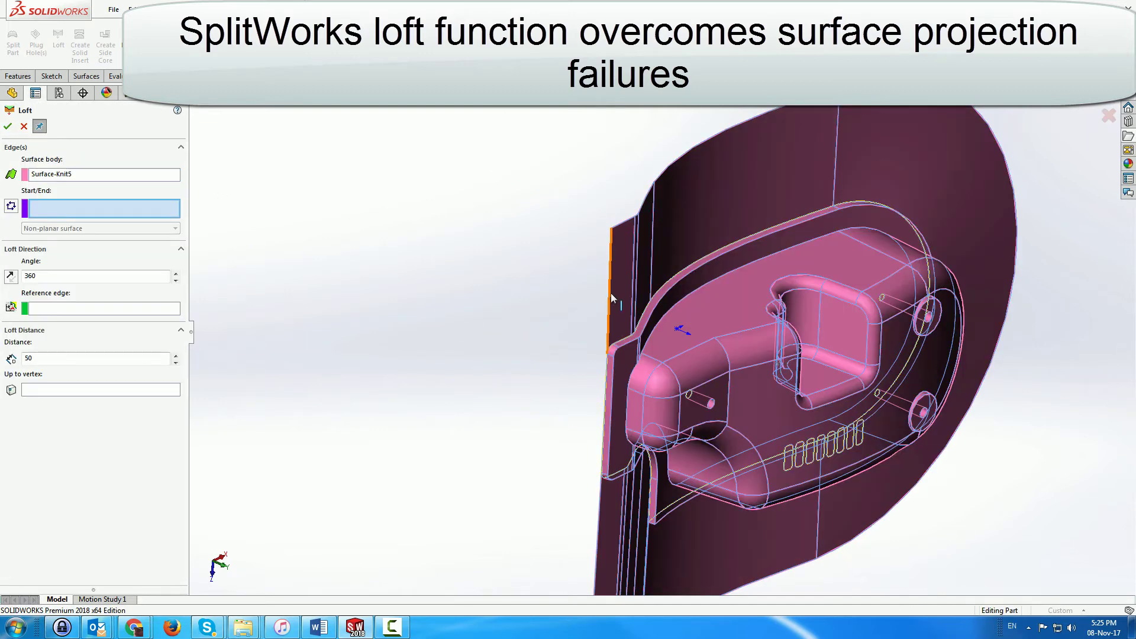
pyautogui.click(611, 297)
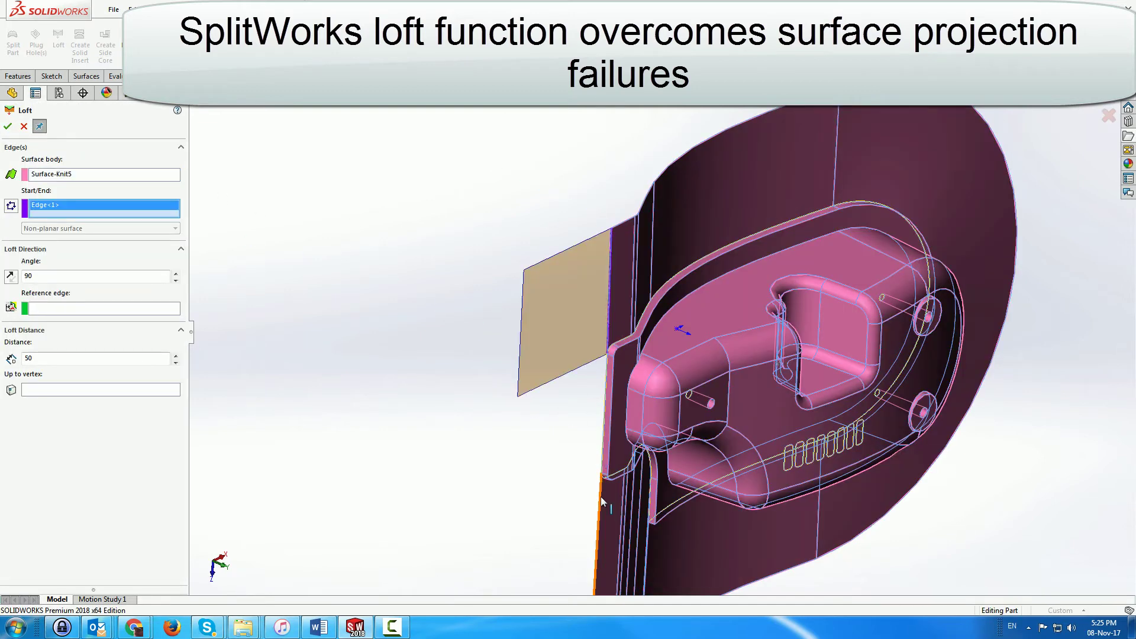
pyautogui.click(604, 502)
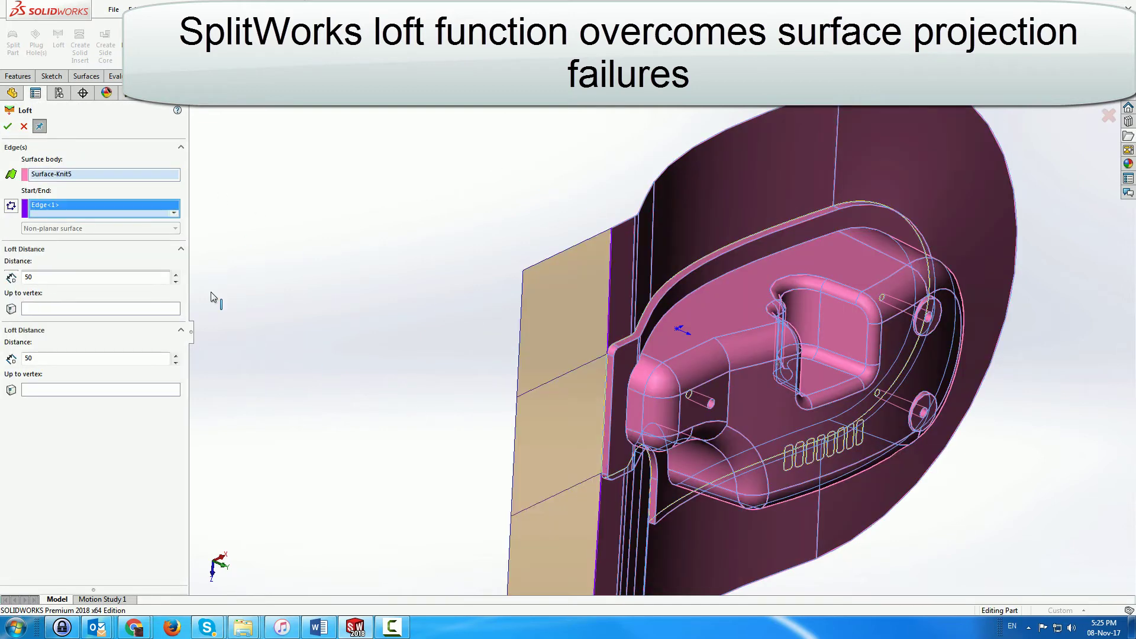
pyautogui.click(21, 126)
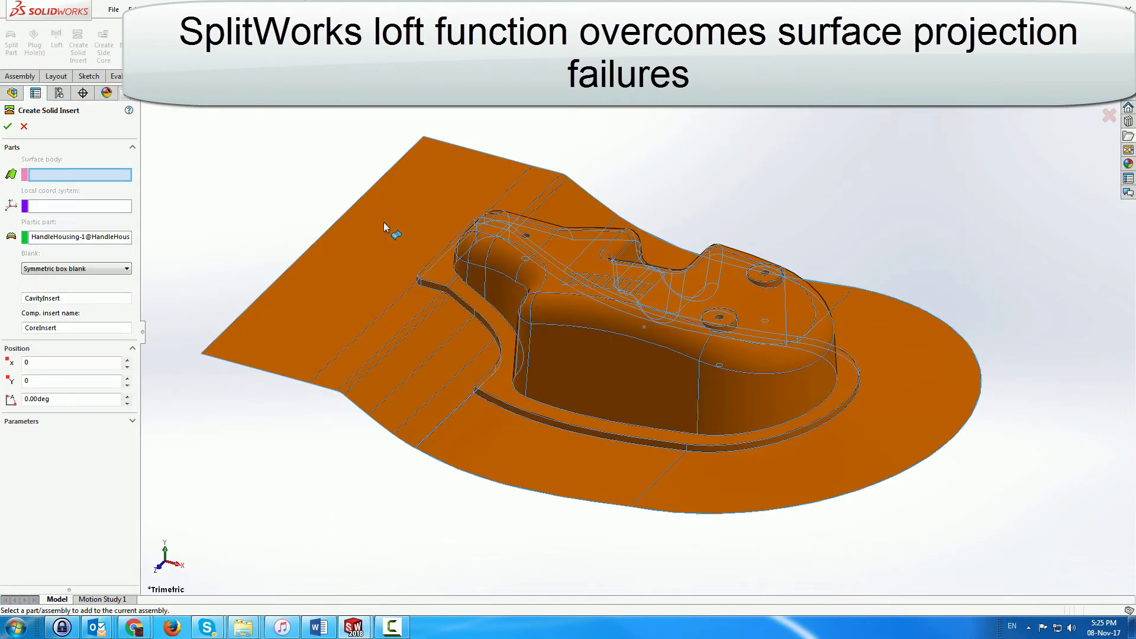
pyautogui.click(8, 128)
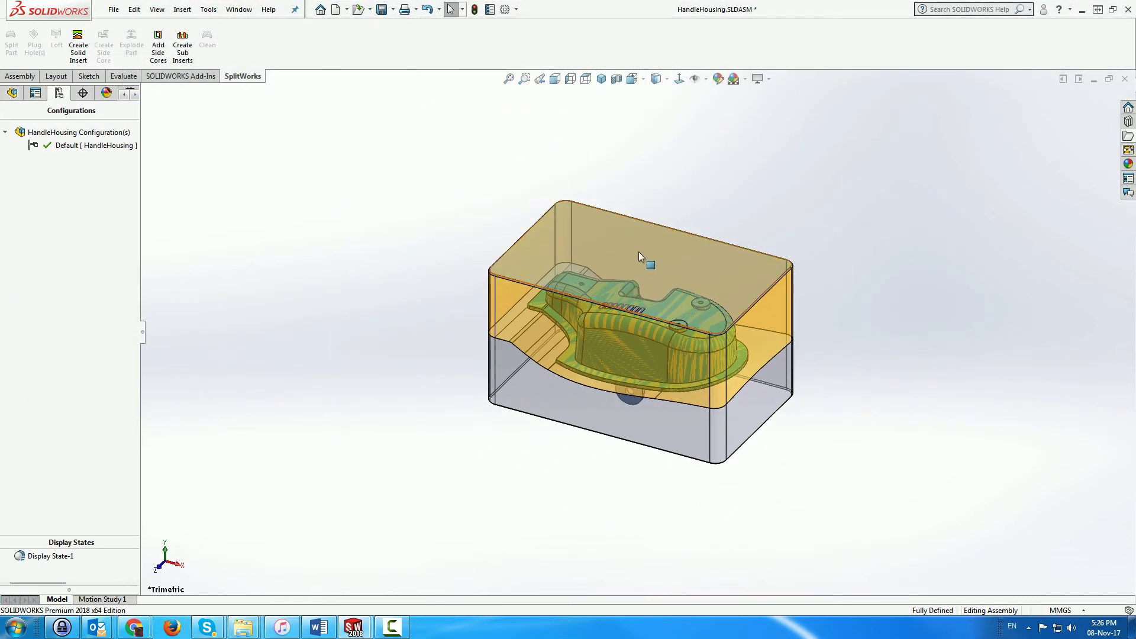
# Create an exploded view lifting CavityInsert above the part and lowering CoreInsert below it
pyautogui.rightClick(49, 146)
pyautogui.click(89, 173)
pyautogui.click(642, 269)
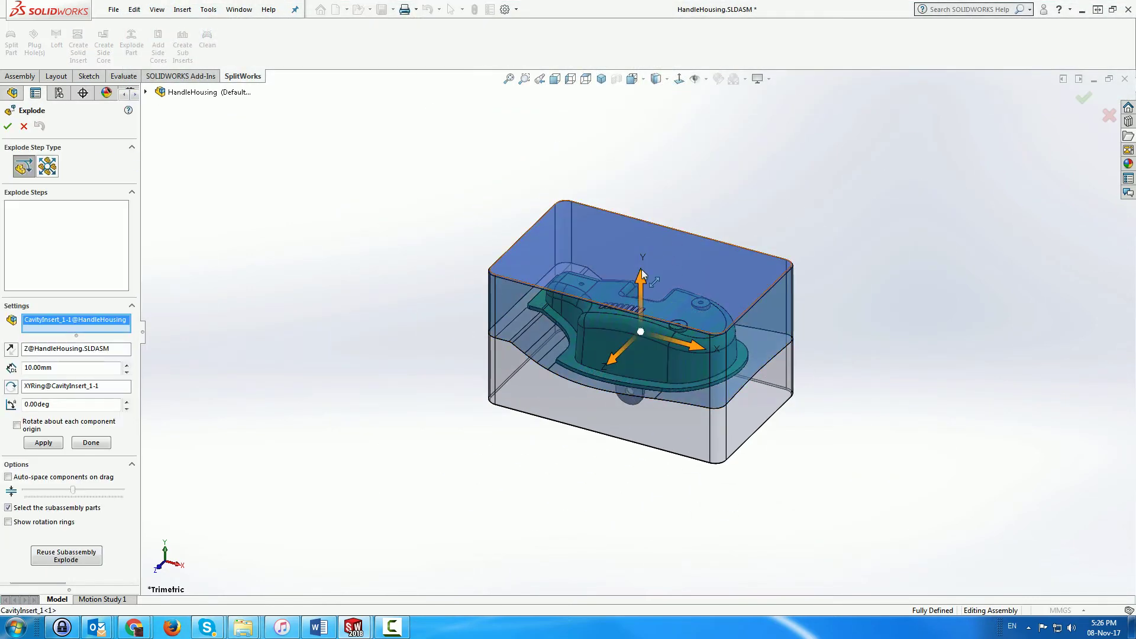
pyautogui.moveTo(641, 268); pyautogui.dragTo(641, 160)
pyautogui.click(669, 377)
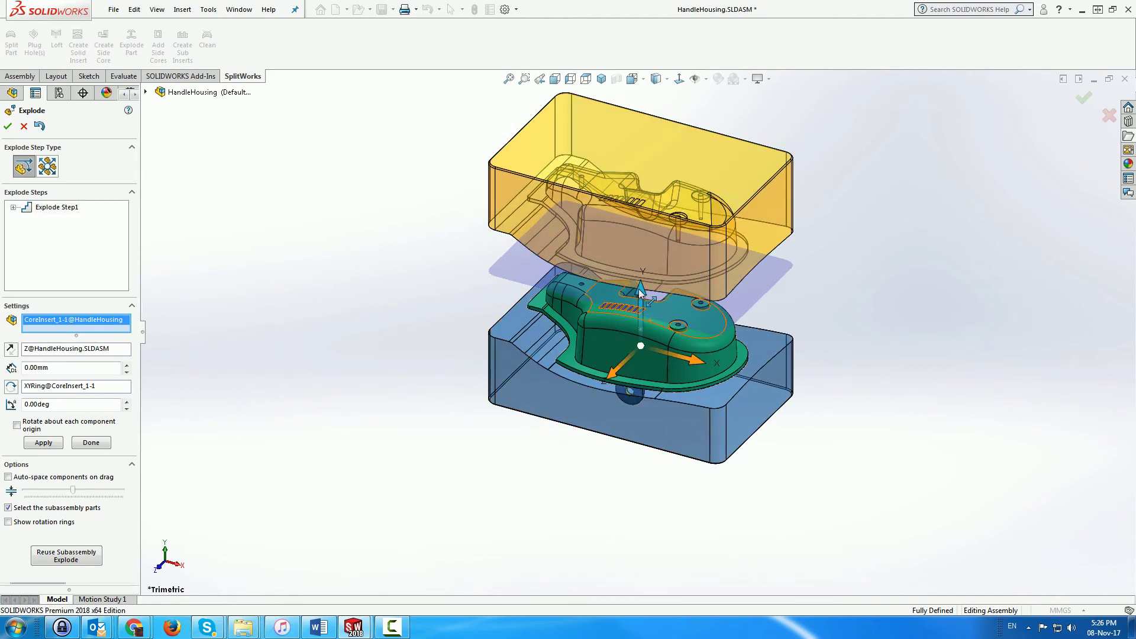
pyautogui.moveTo(638, 289); pyautogui.dragTo(639, 378)
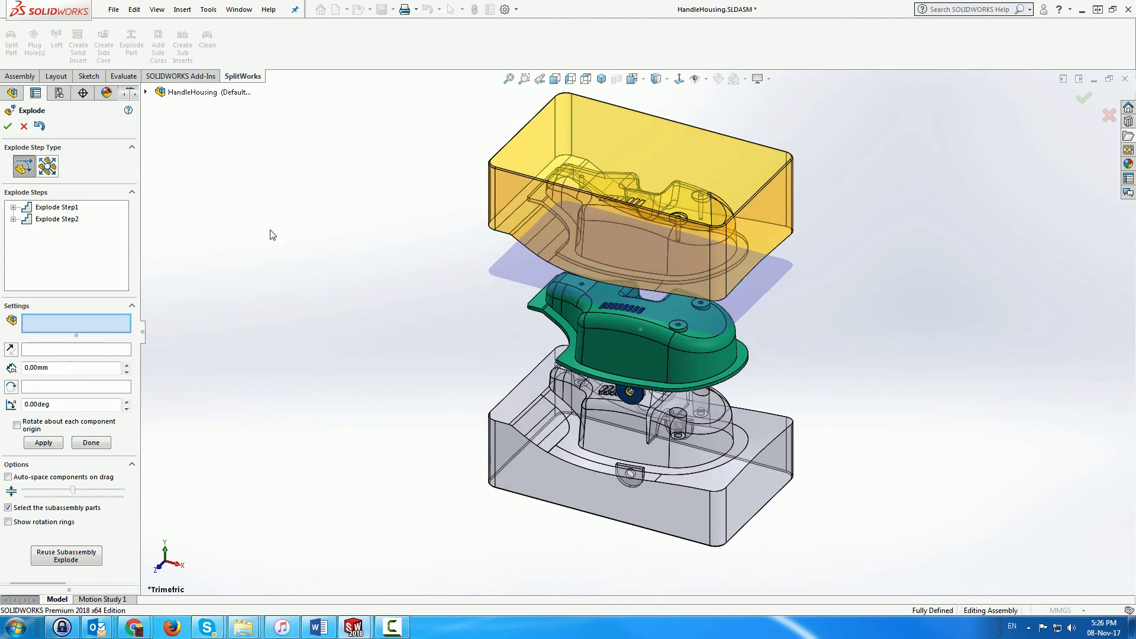
pyautogui.click(8, 126)
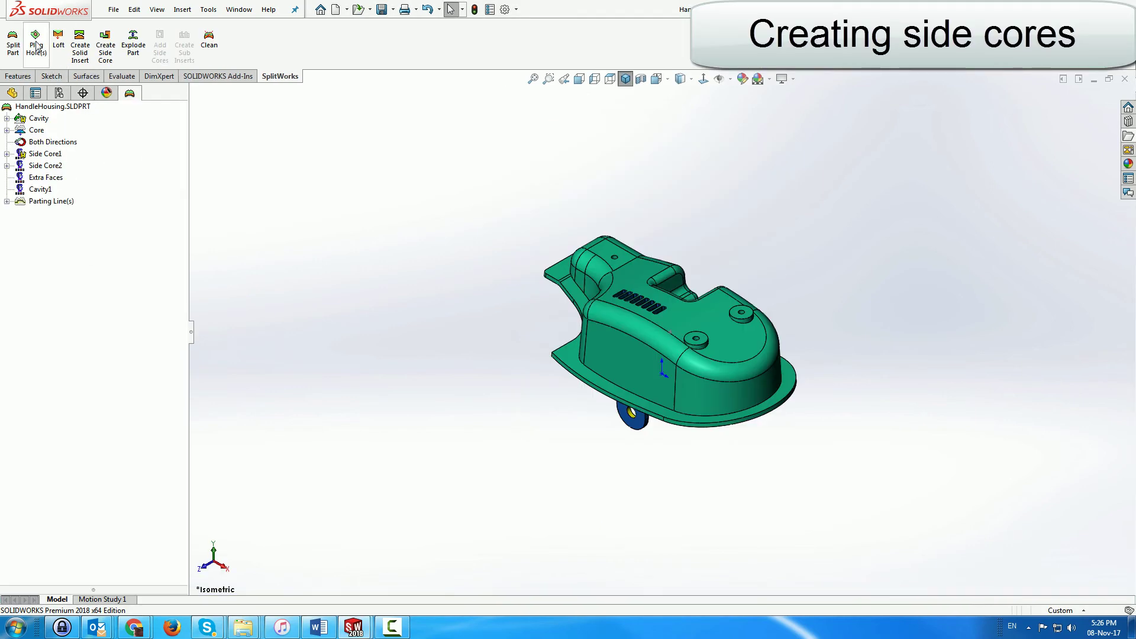
# Plug the hole in the Side Core1 surface
pyautogui.click(37, 46)
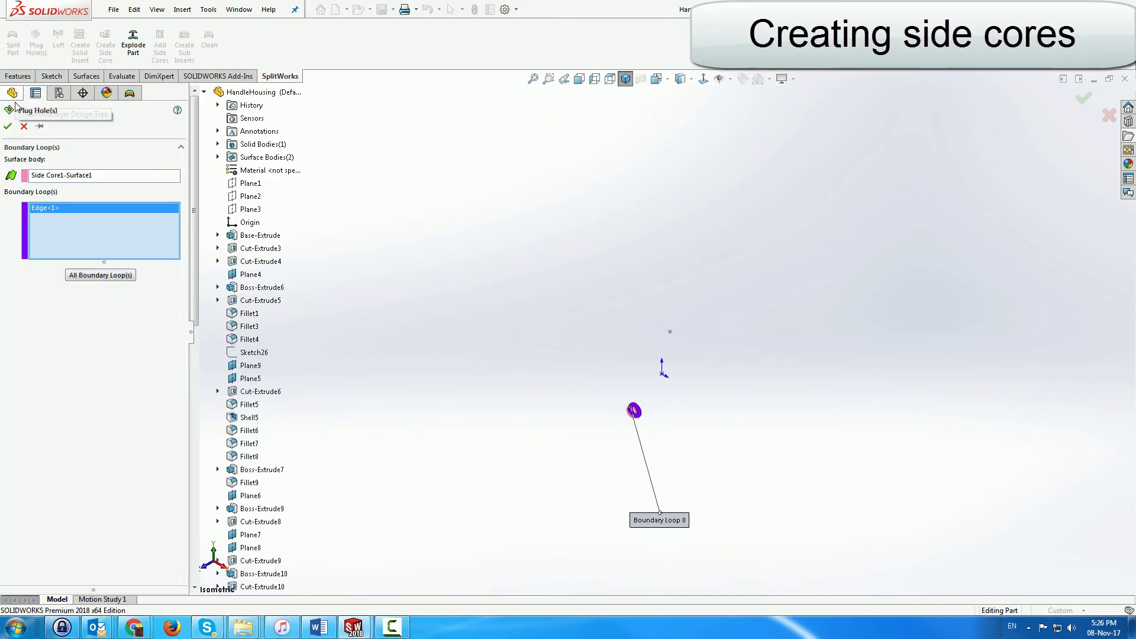
pyautogui.click(8, 126)
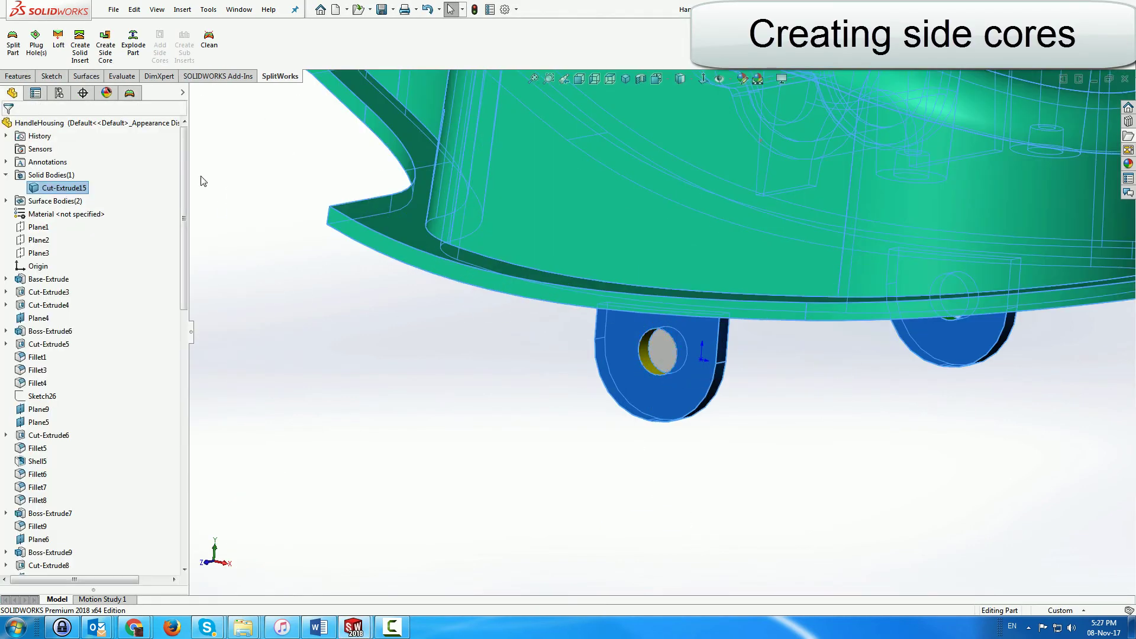
pyautogui.click(130, 92)
# Create a side core from Side Core1 with its length set to 50 mm
pyautogui.click(43, 154)
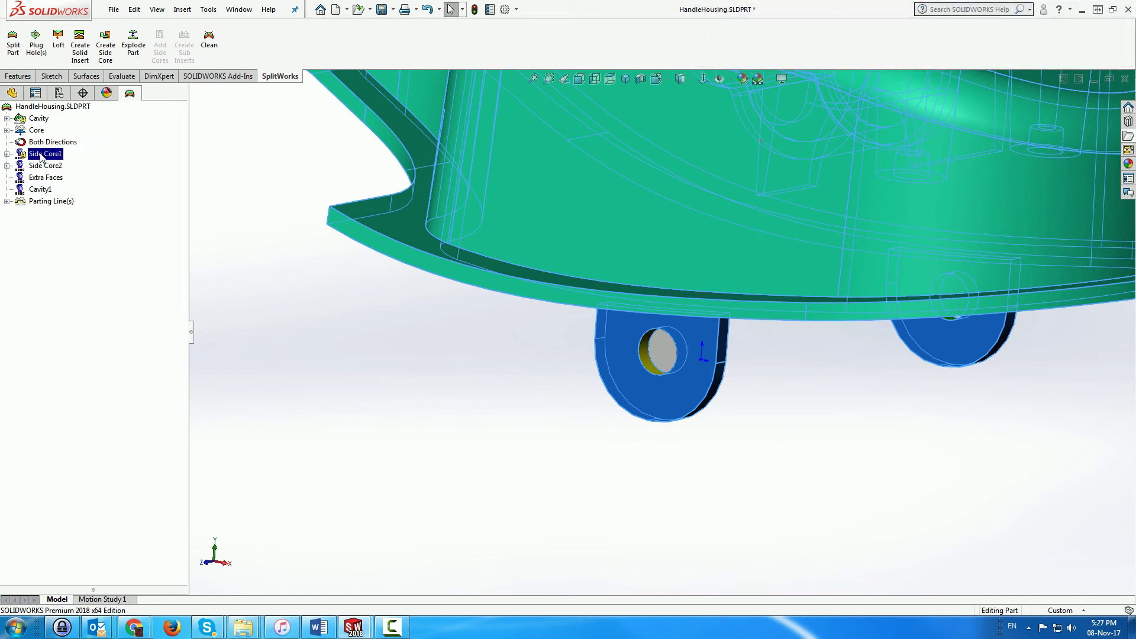
pyautogui.rightClick(47, 155)
pyautogui.click(133, 284)
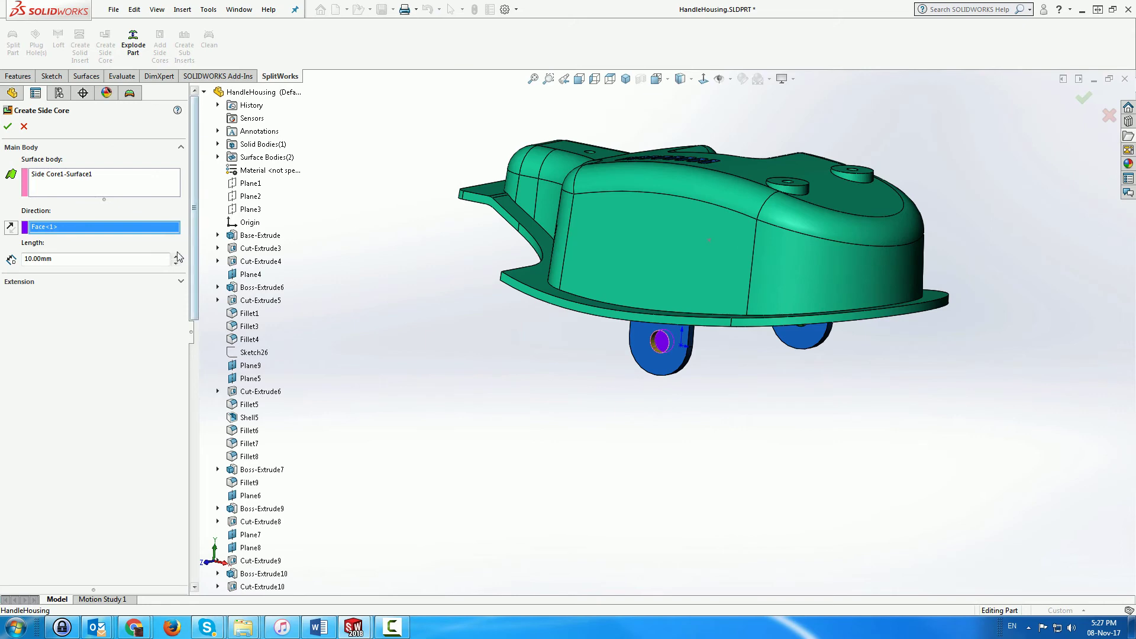
pyautogui.click(175, 256)
pyautogui.click(176, 257)
pyautogui.click(175, 256)
pyautogui.moveTo(392, 304); pyautogui.dragTo(381, 304, button='middle')
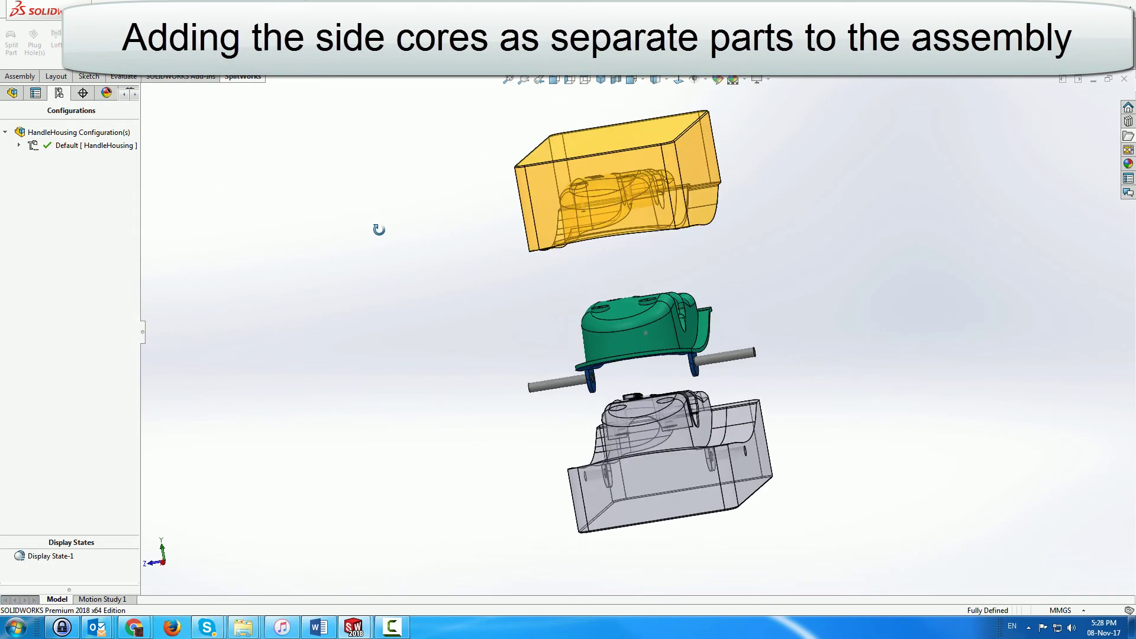
# Add both side-core rods to the assembly, saving them as parts SideCore1 and SideCore2
pyautogui.click(13, 93)
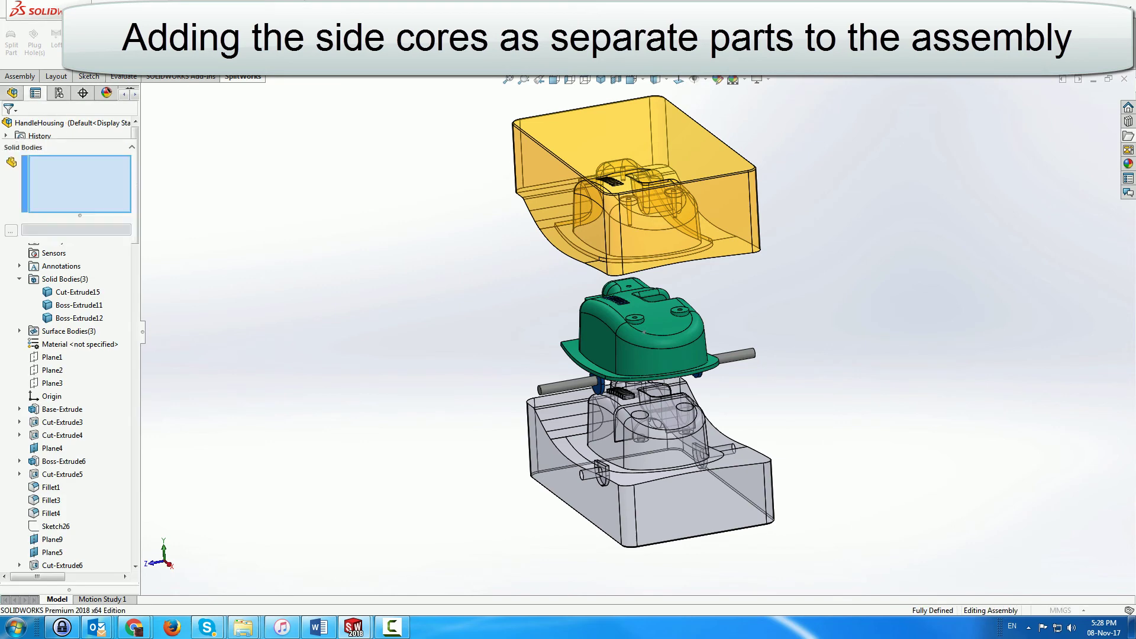
pyautogui.click(613, 384)
pyautogui.click(736, 355)
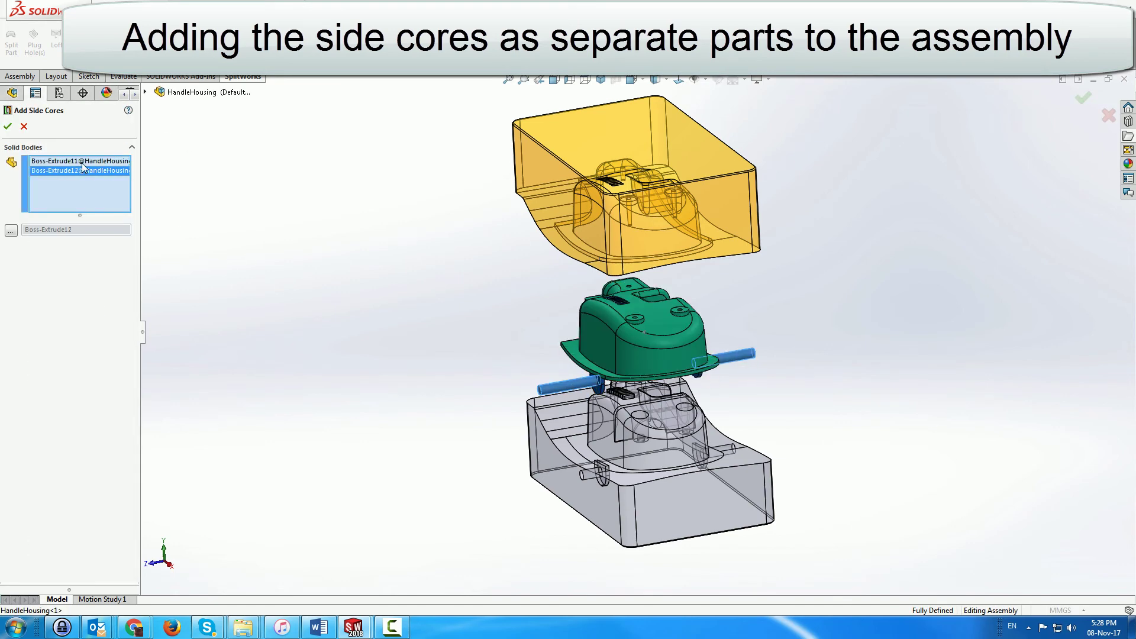
pyautogui.press('Return')
pyautogui.write('SideCore1')
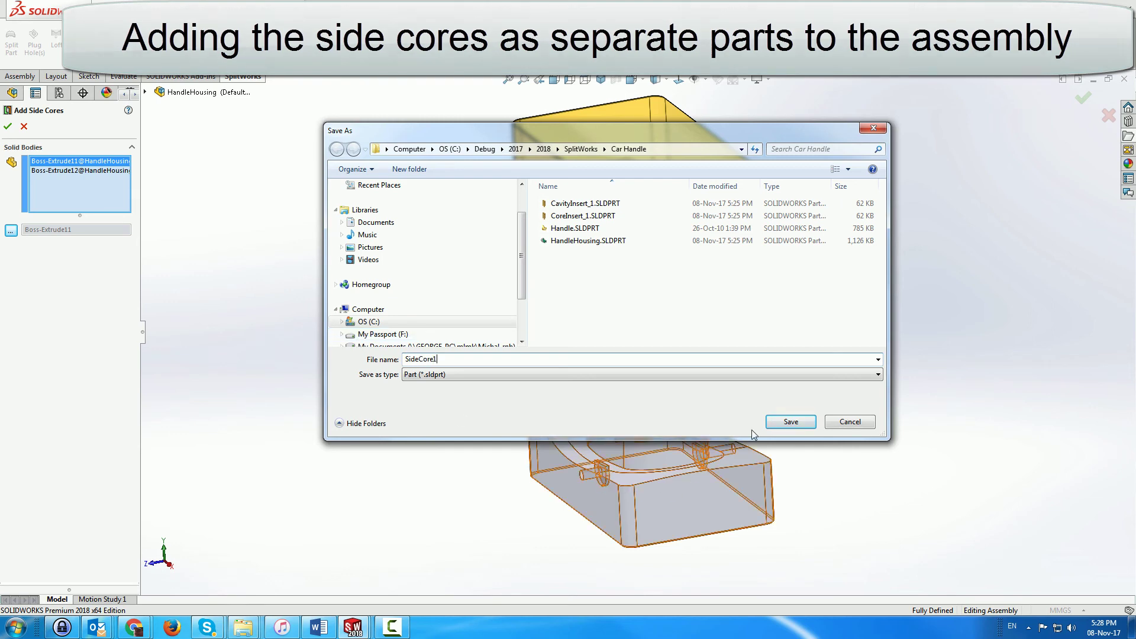
pyautogui.press('Return')
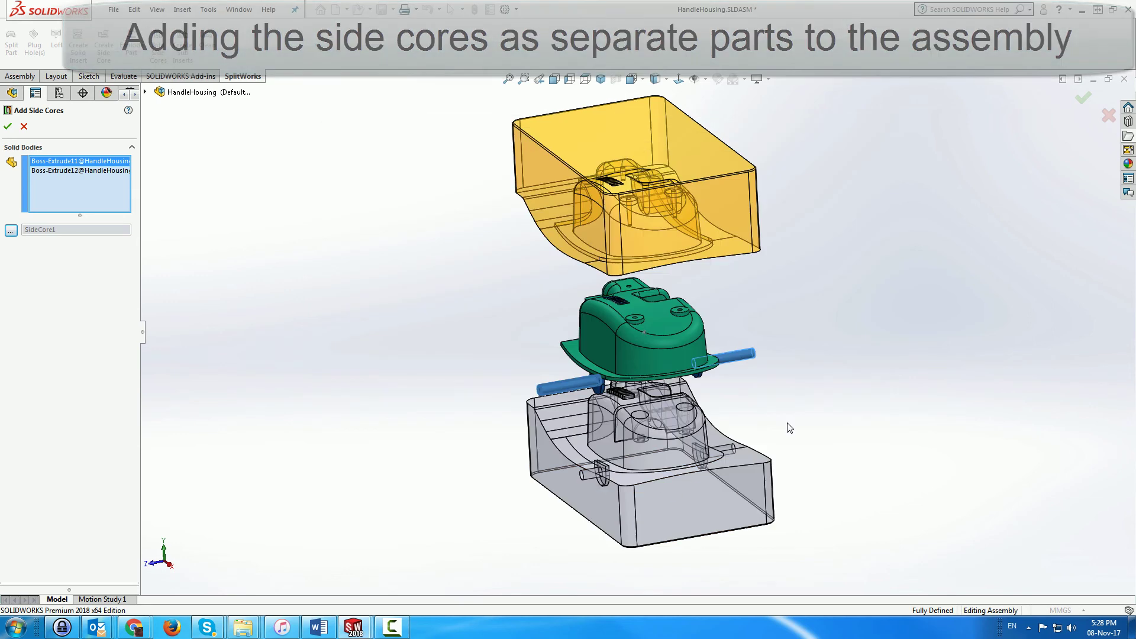
pyautogui.click(10, 231)
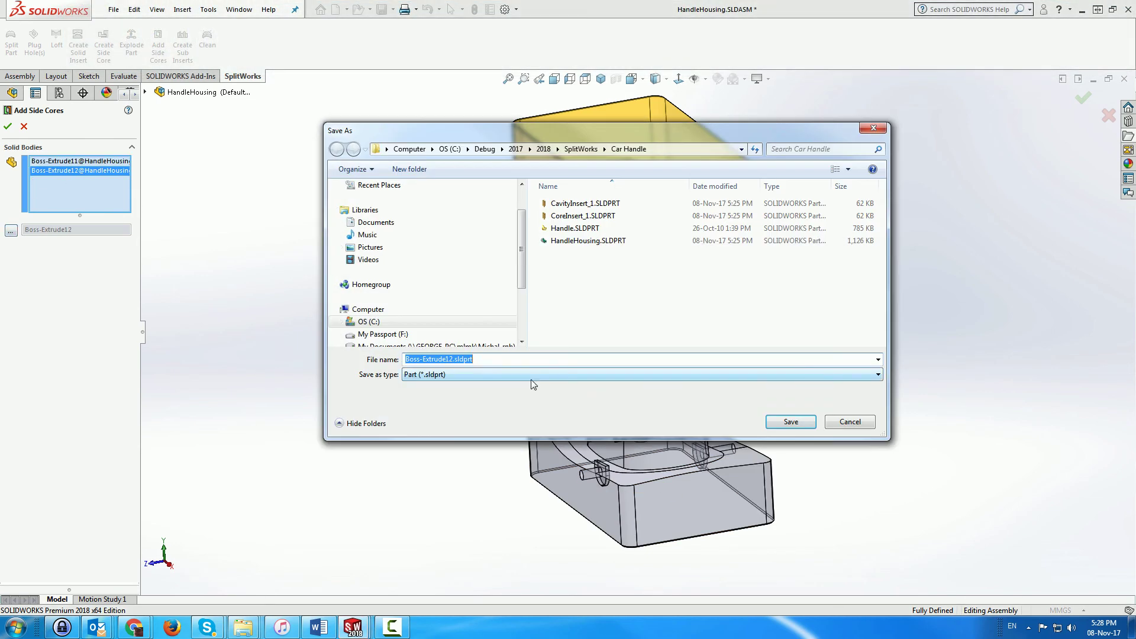
pyautogui.write('SideCore2')
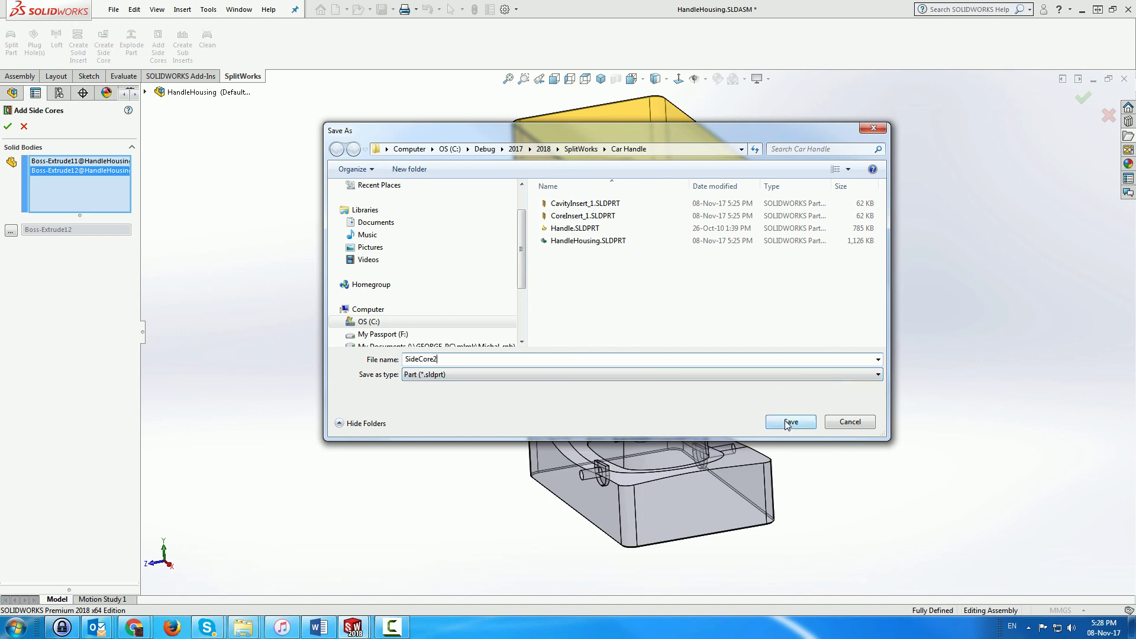
pyautogui.click(790, 422)
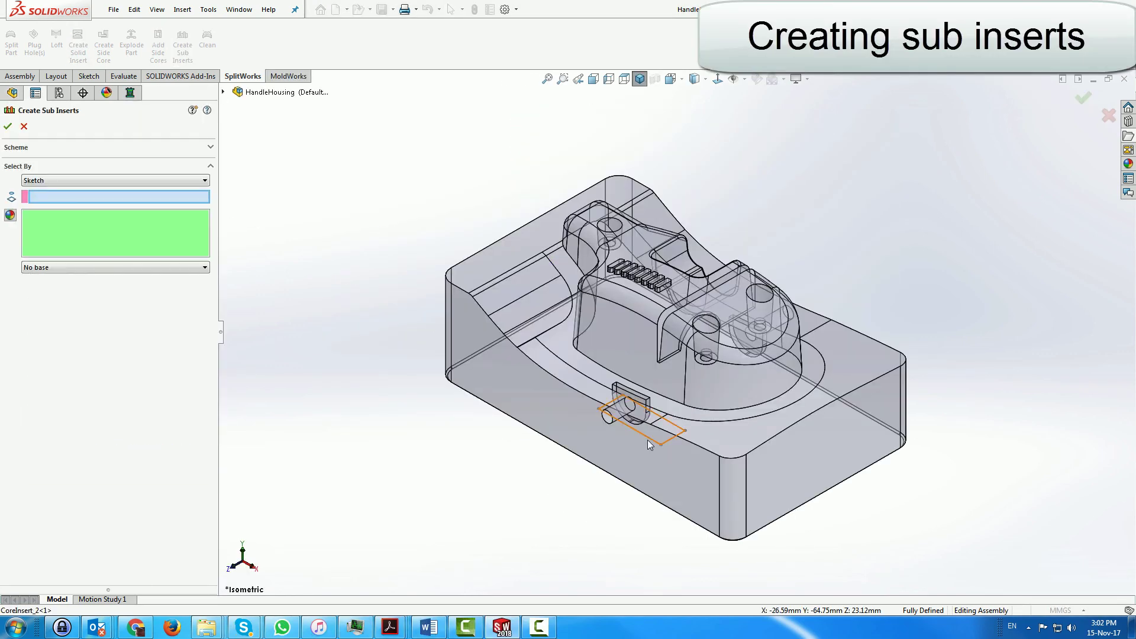
# Create sub insert Sub2 in CoreInsert_2, defined by the rectangular Sketch3
pyautogui.click(649, 444)
pyautogui.moveTo(651, 436)
pyautogui.mouseDown(button='middle')
pyautogui.moveTo(650, 468)
pyautogui.moveTo(657, 331)
pyautogui.mouseUp(button='middle')
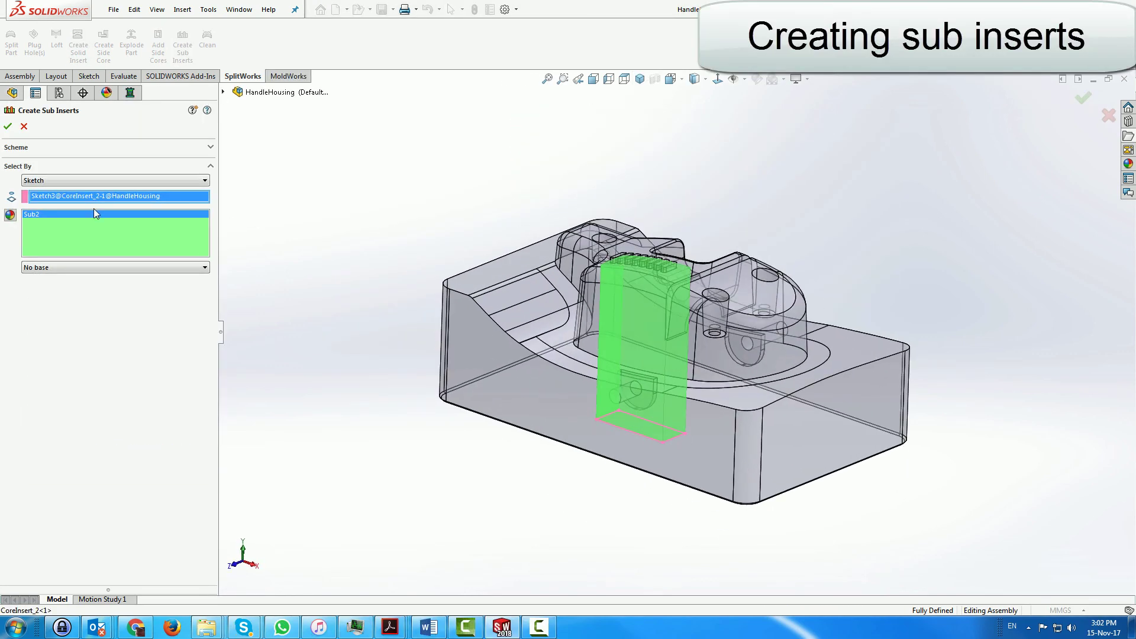
pyautogui.click(8, 126)
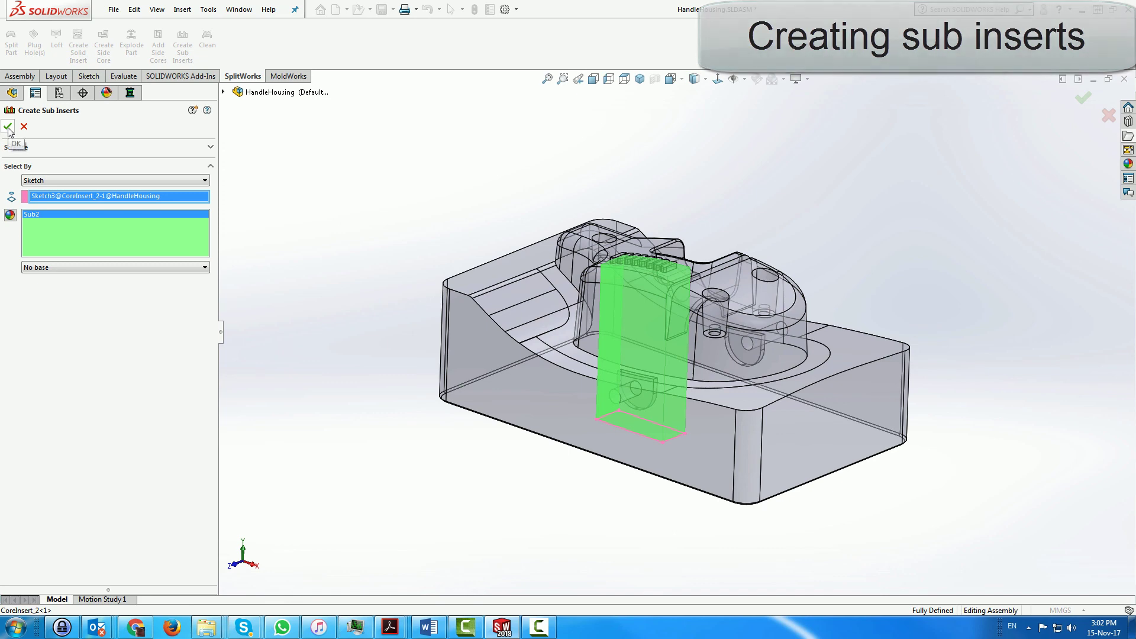